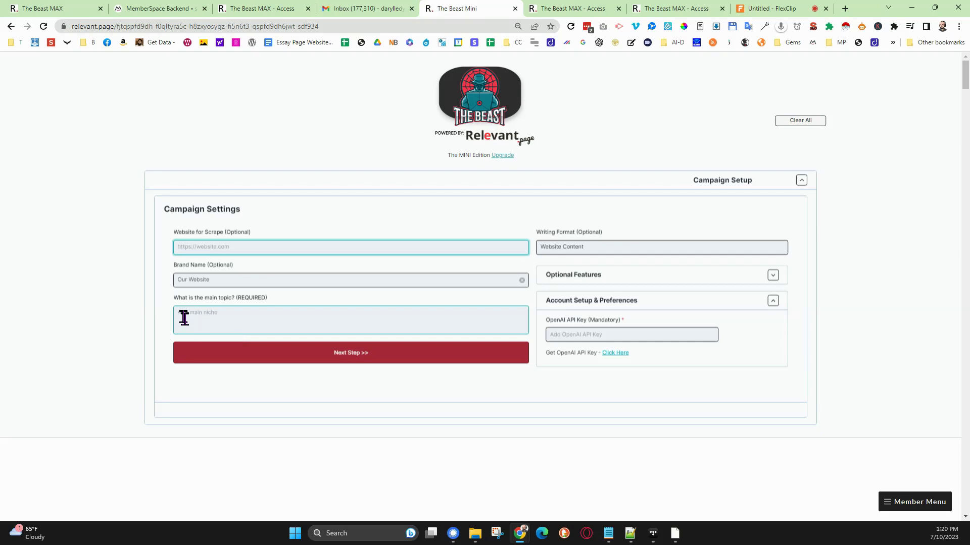
# - Set the campaign's main topic to Oceans, paste the OpenAI API key, and continue to the video setup
pyautogui.click(202, 316)
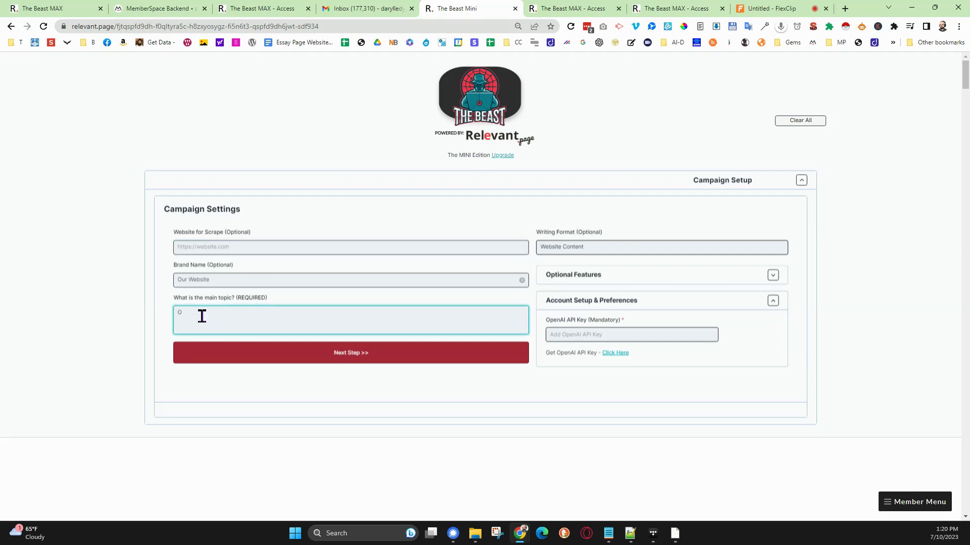
pyautogui.write('Oceans')
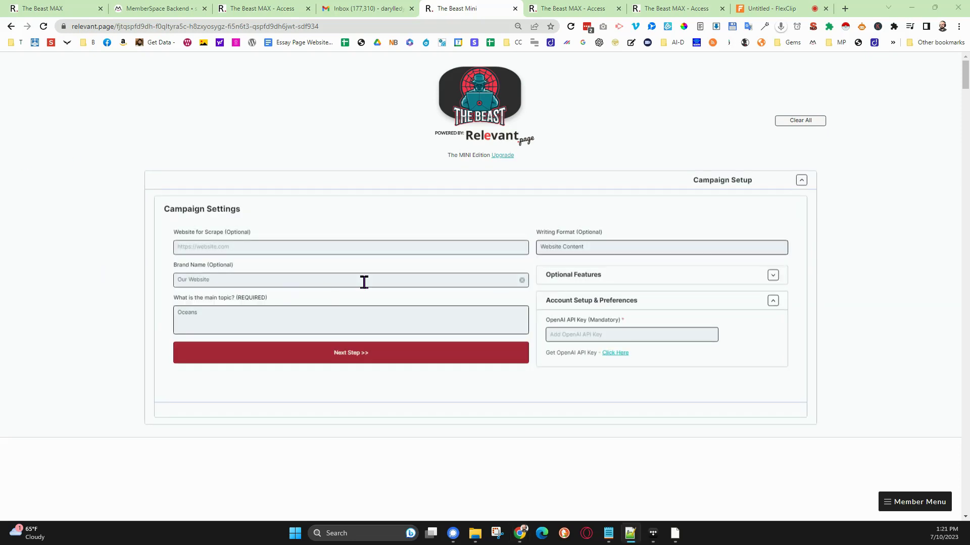
pyautogui.click(593, 332)
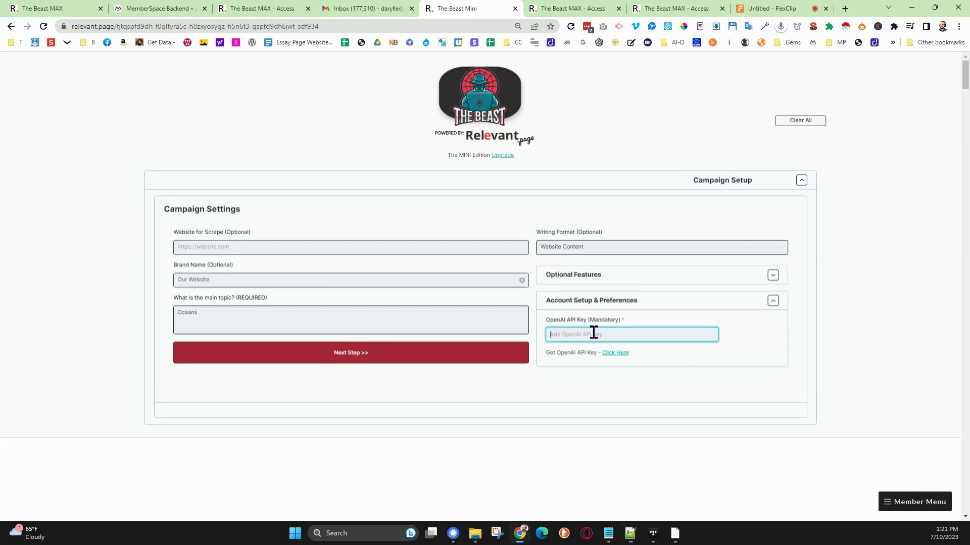
pyautogui.hotkey('ctrl', 'v')
pyautogui.click(401, 354)
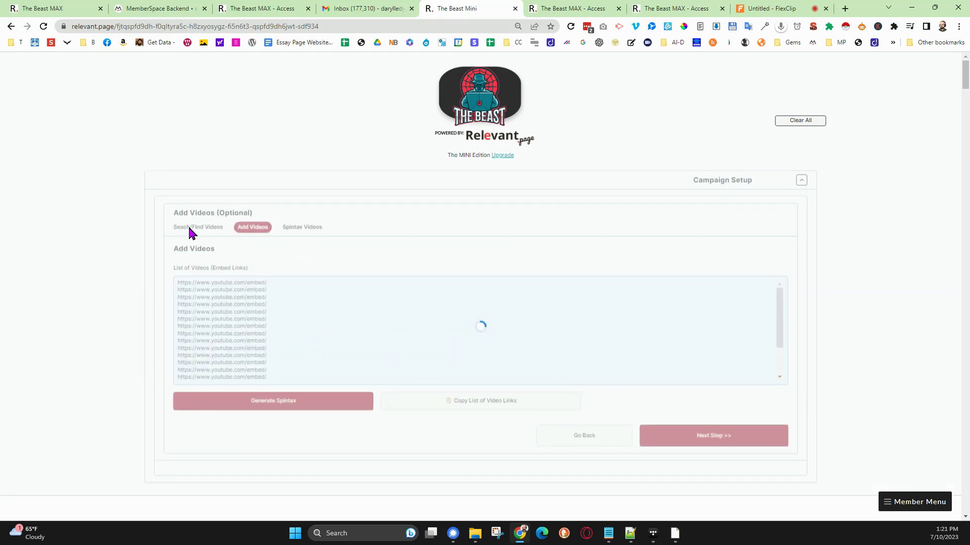
# - Search YouTube for "Oceans sealife" videos to add to the campaign
pyautogui.click(189, 228)
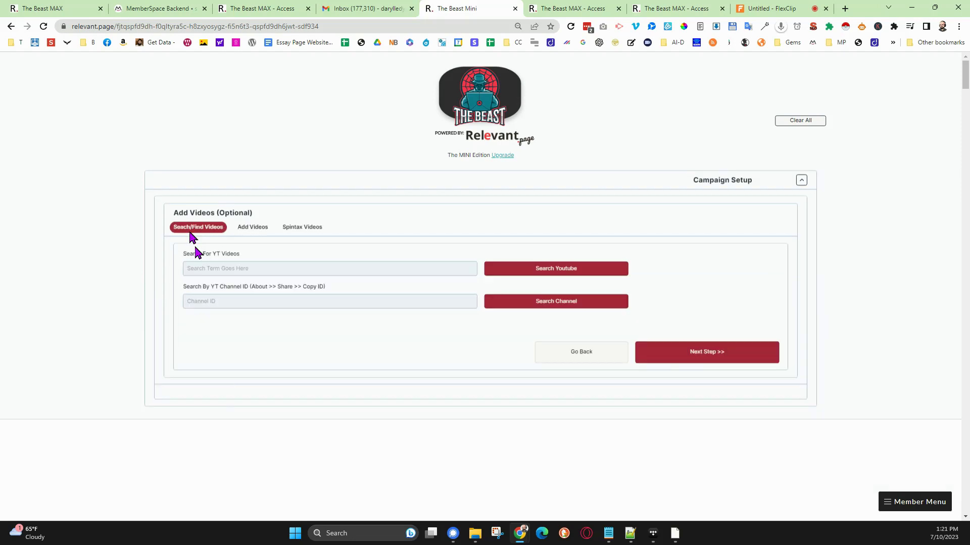
pyautogui.click(221, 269)
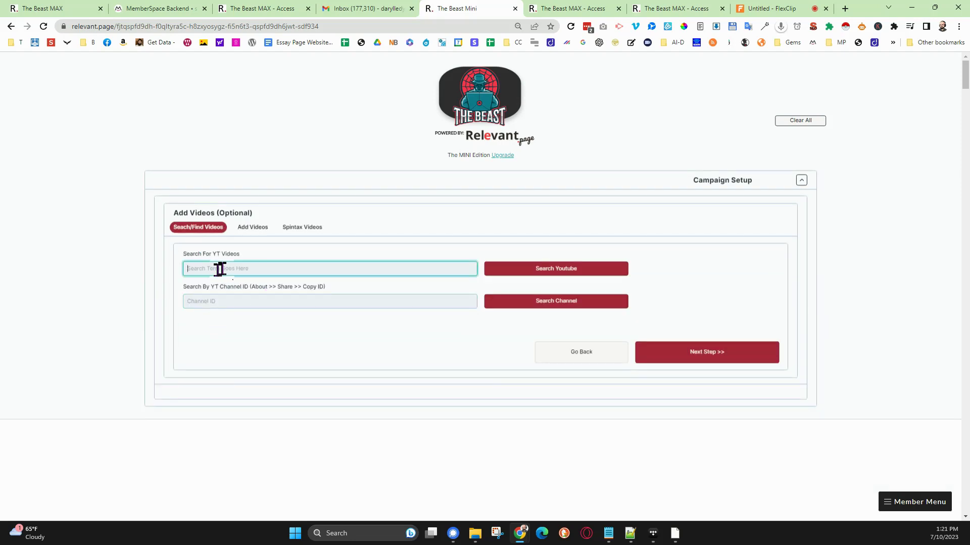
pyautogui.write('Oceans')
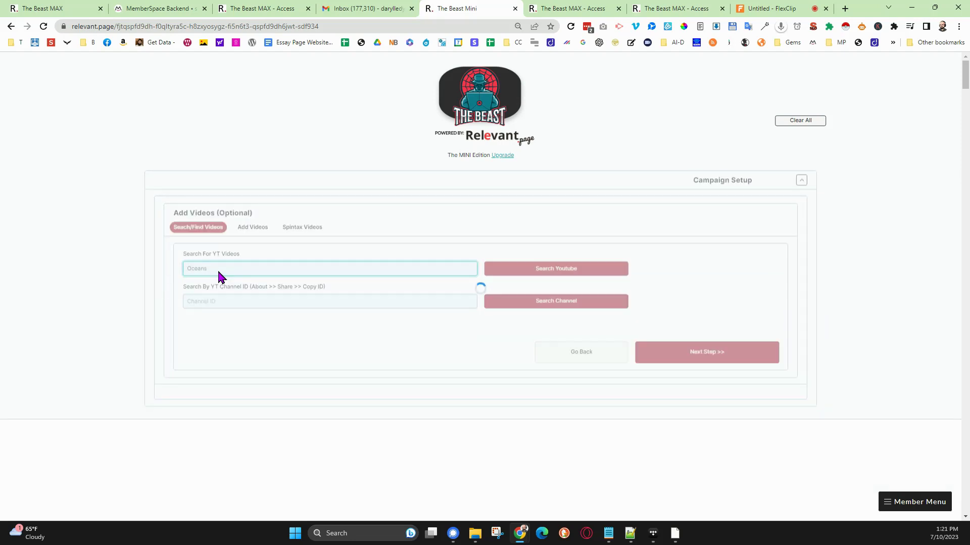
pyautogui.write(' sealife')
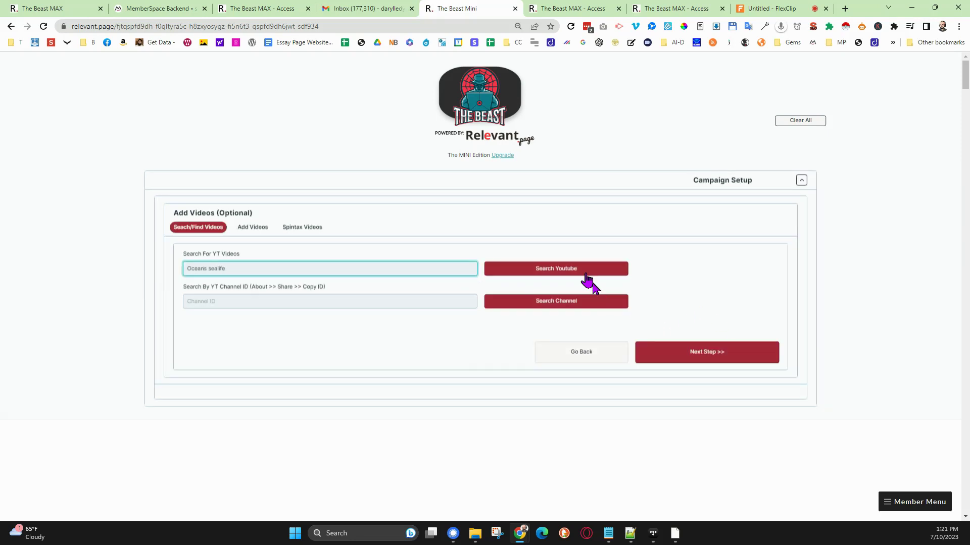
pyautogui.click(573, 271)
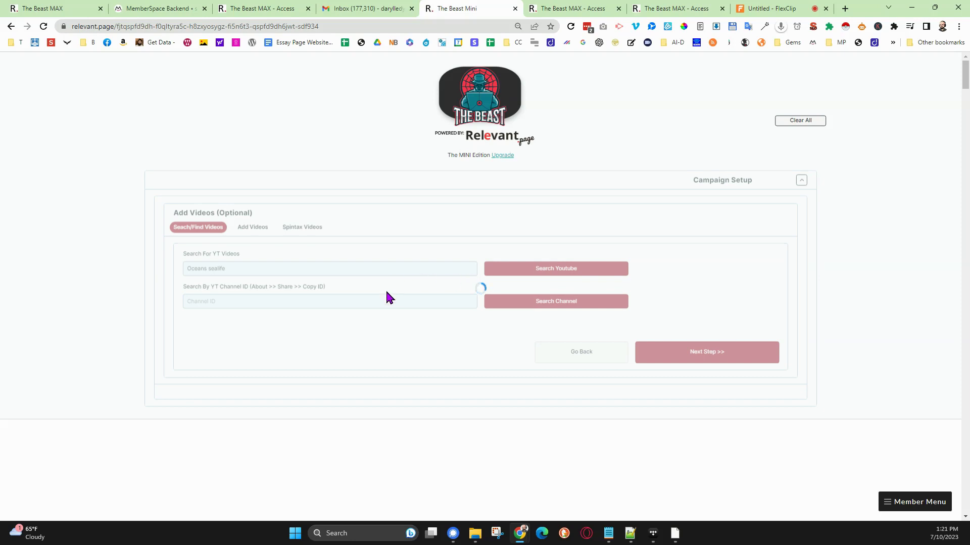
# - Check the first video embed link in a new browser tab and return to The Beast Mini
pyautogui.moveTo(312, 282); pyautogui.dragTo(184, 279)
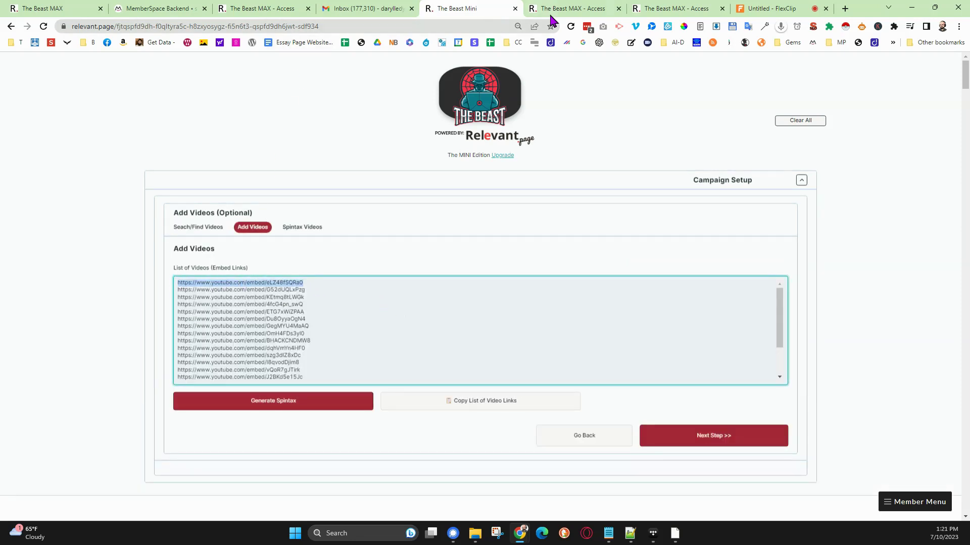
pyautogui.click(845, 9)
pyautogui.hotkey('ctrl', 'v')
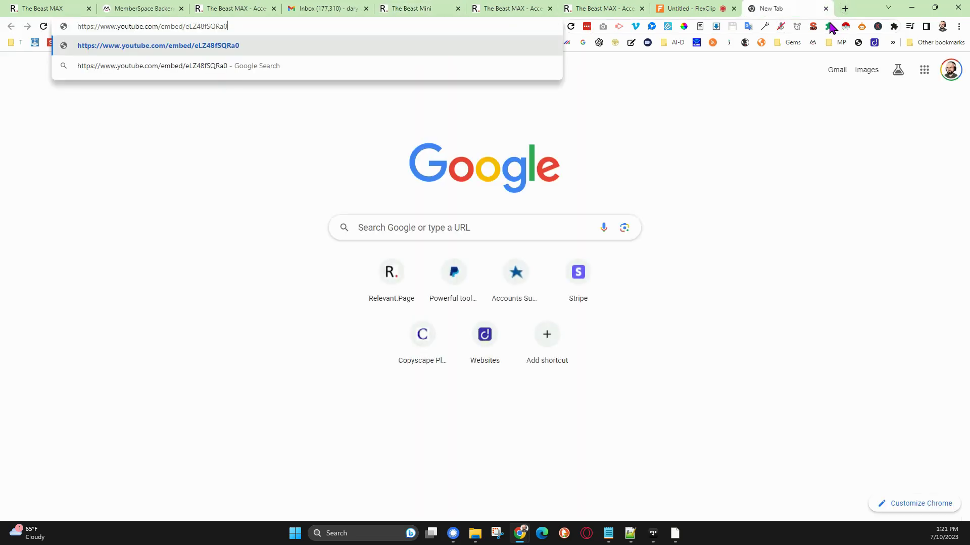
pyautogui.press('Return')
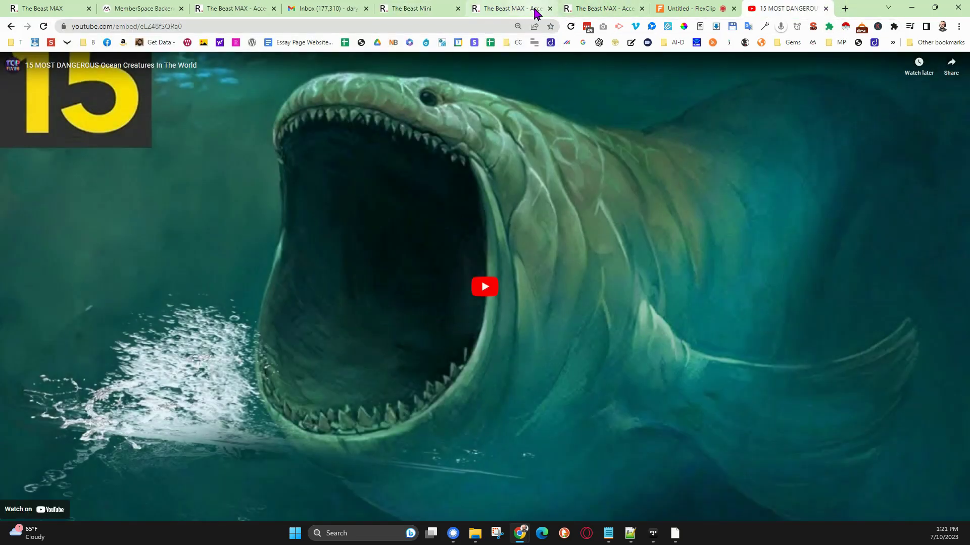
pyautogui.click(584, 9)
pyautogui.click(525, 8)
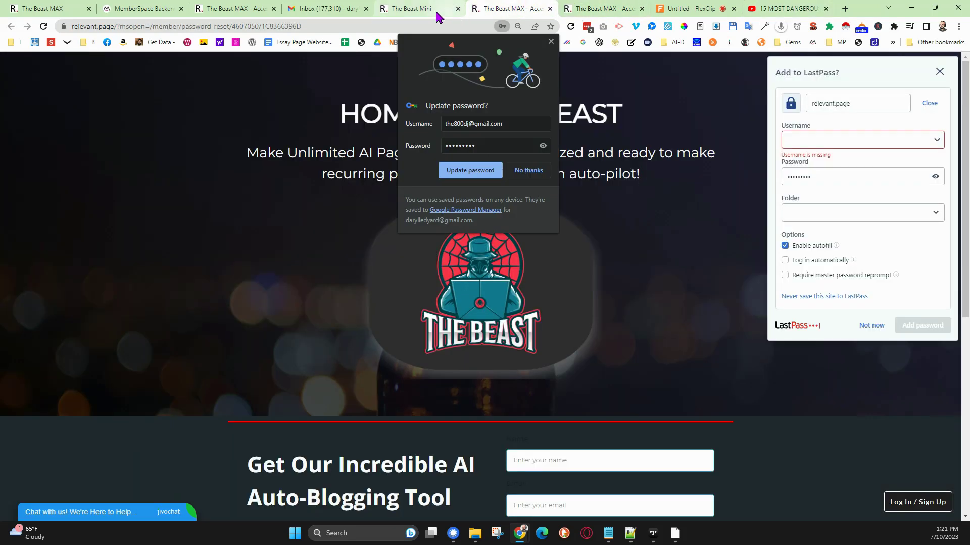
pyautogui.click(412, 9)
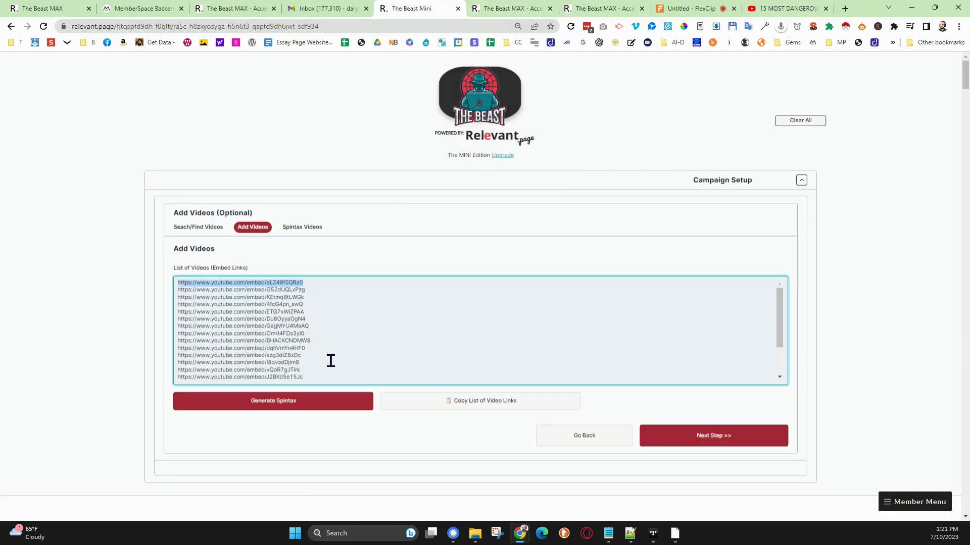
# - Generate spintax from the video embed links and continue to the service locations
pyautogui.click(297, 403)
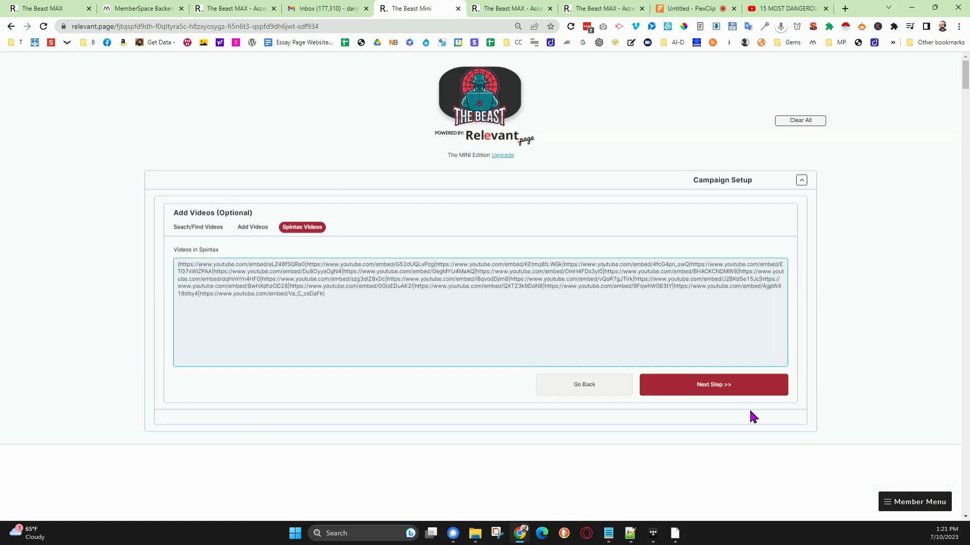
pyautogui.click(713, 386)
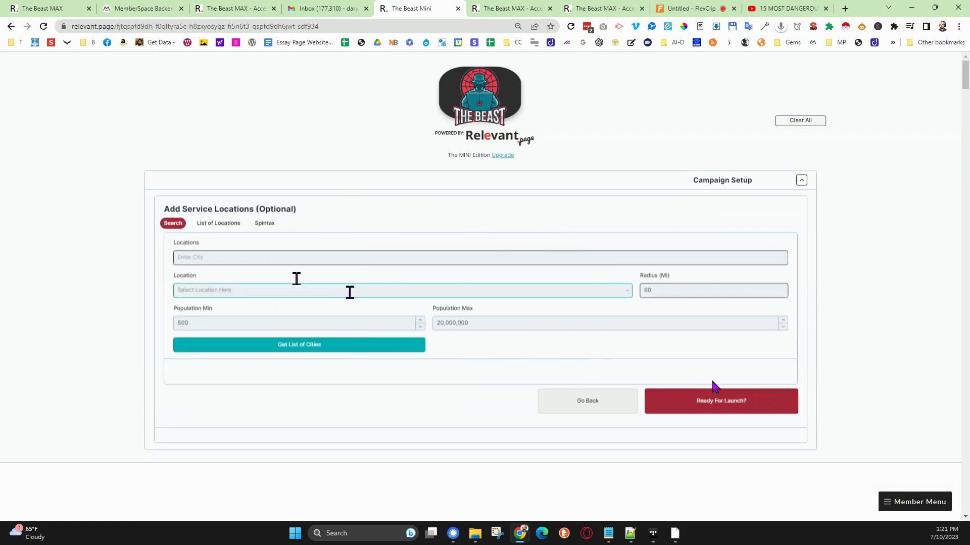
# - Fill the service locations' cities list with the major cities of the United States and look through it
pyautogui.click(226, 225)
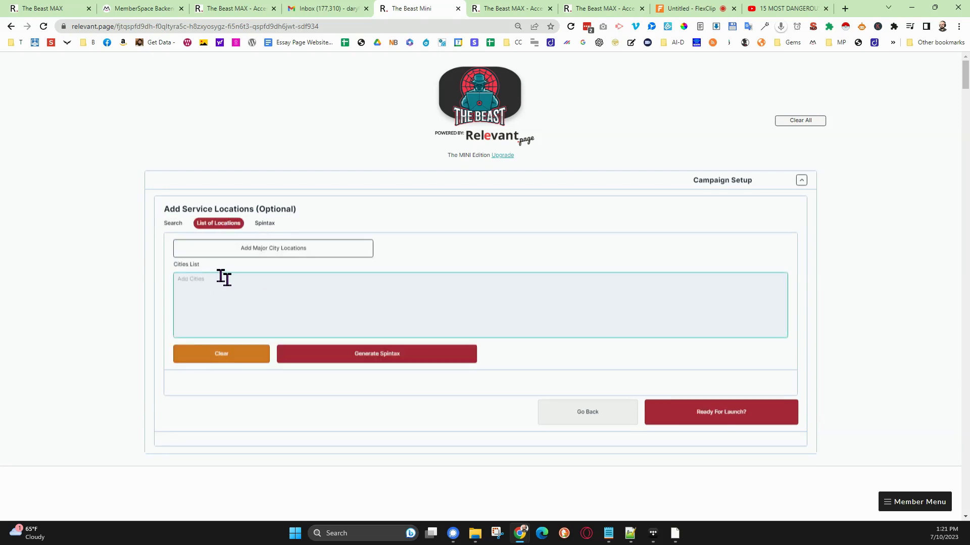
pyautogui.click(244, 252)
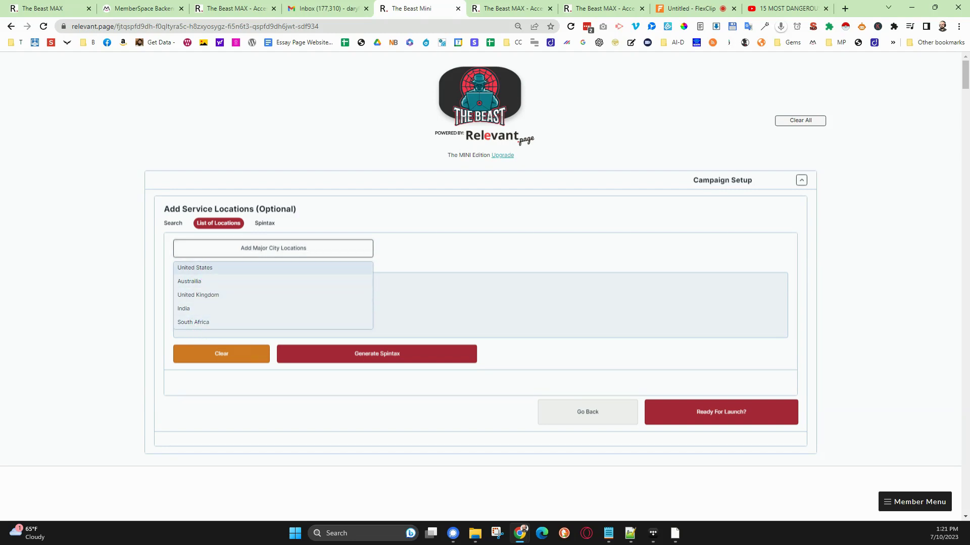
pyautogui.click(249, 268)
pyautogui.click(257, 305)
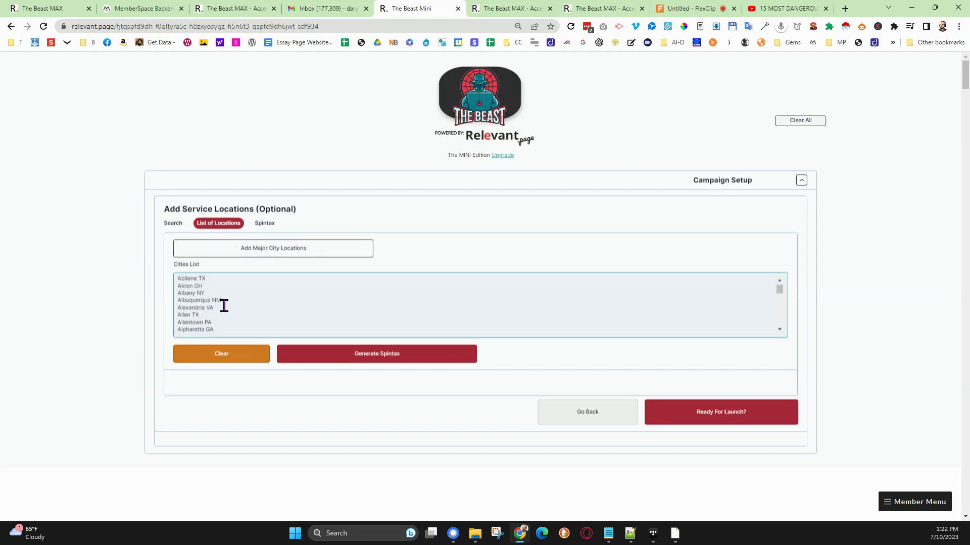
pyautogui.scroll(-15, 224, 305)
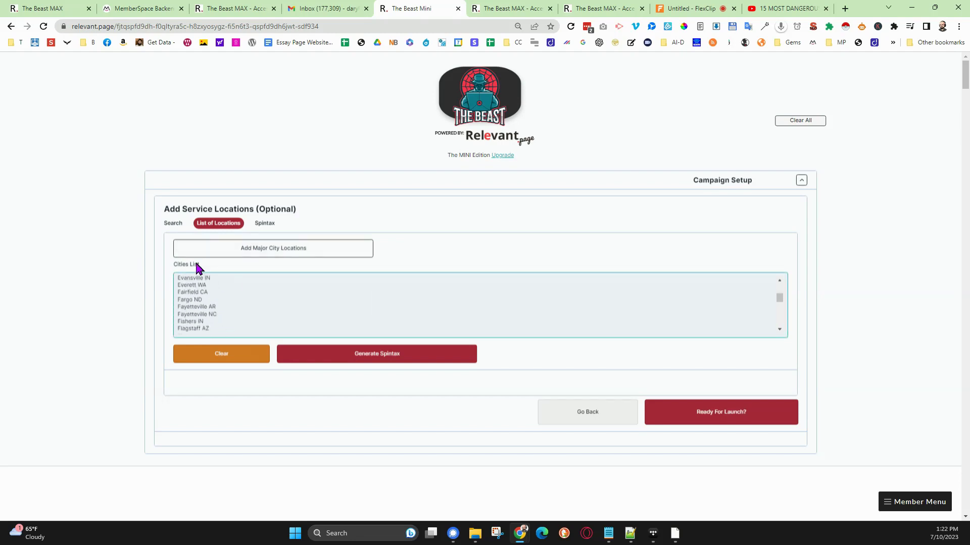
# - Get the list of cities around New York City New York, review it, and clear the cities list
pyautogui.click(173, 224)
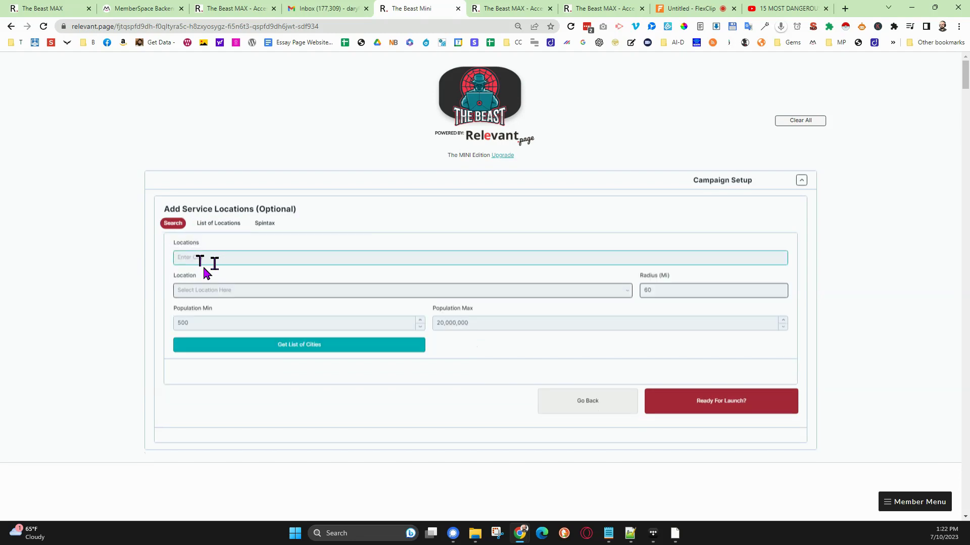
pyautogui.click(178, 258)
pyautogui.write('new')
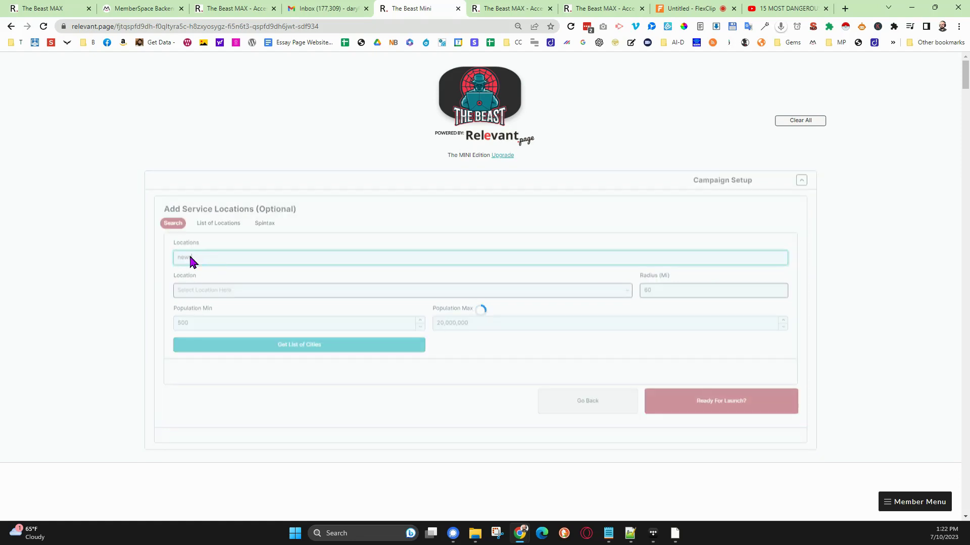
pyautogui.write(' yo')
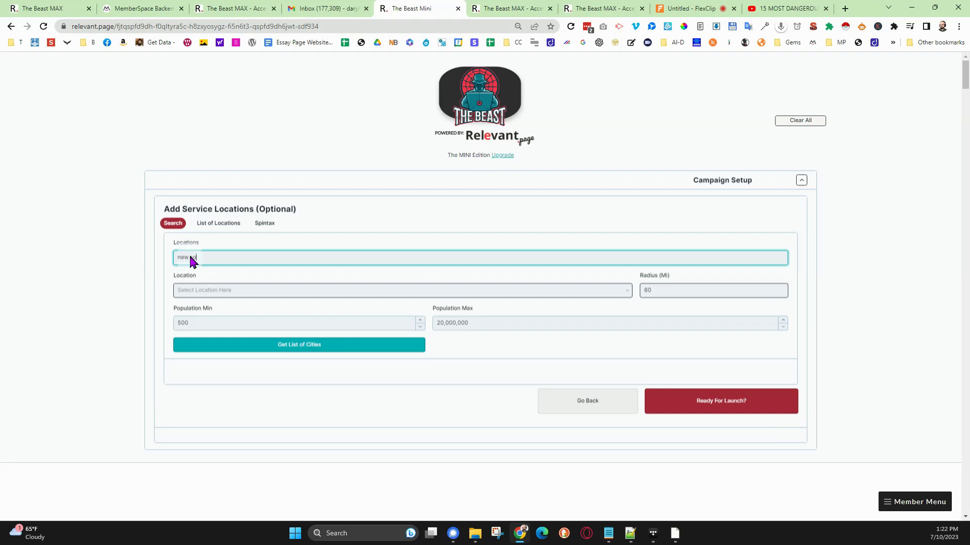
pyautogui.write('rk')
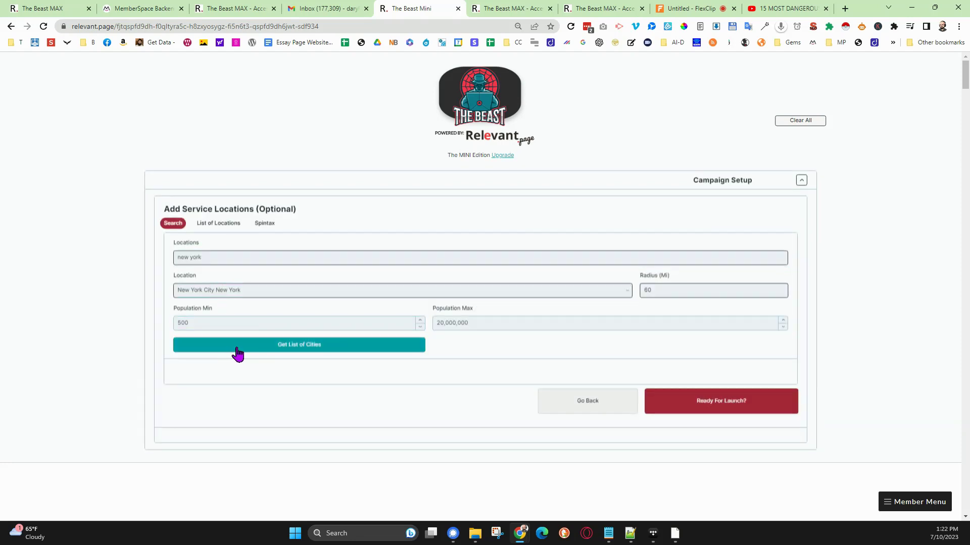
pyautogui.click(239, 346)
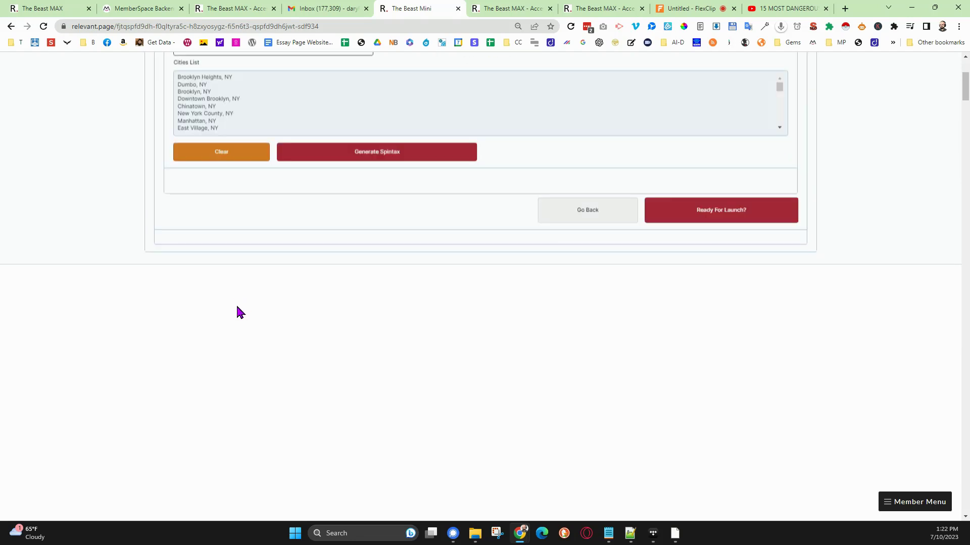
pyautogui.click(233, 306)
pyautogui.scroll(-10, 243, 306)
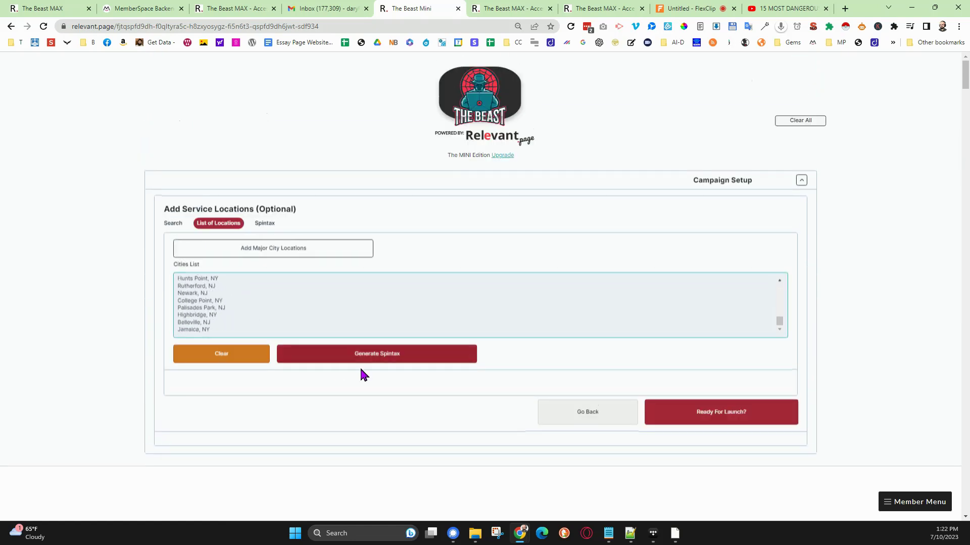
pyautogui.click(238, 353)
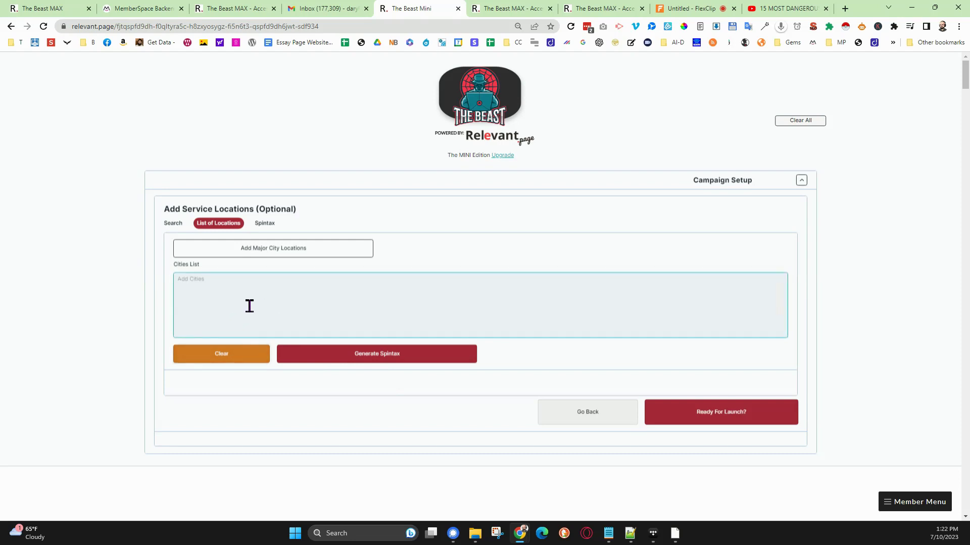
# - Proceed to launch without service locations and start the campaign's pre-process
pyautogui.click(699, 414)
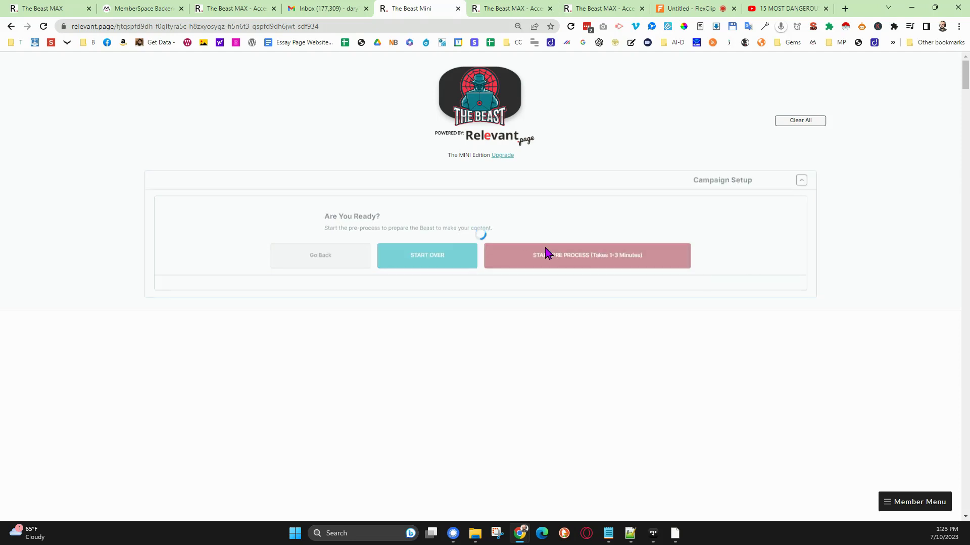
pyautogui.click(594, 263)
pyautogui.click(911, 502)
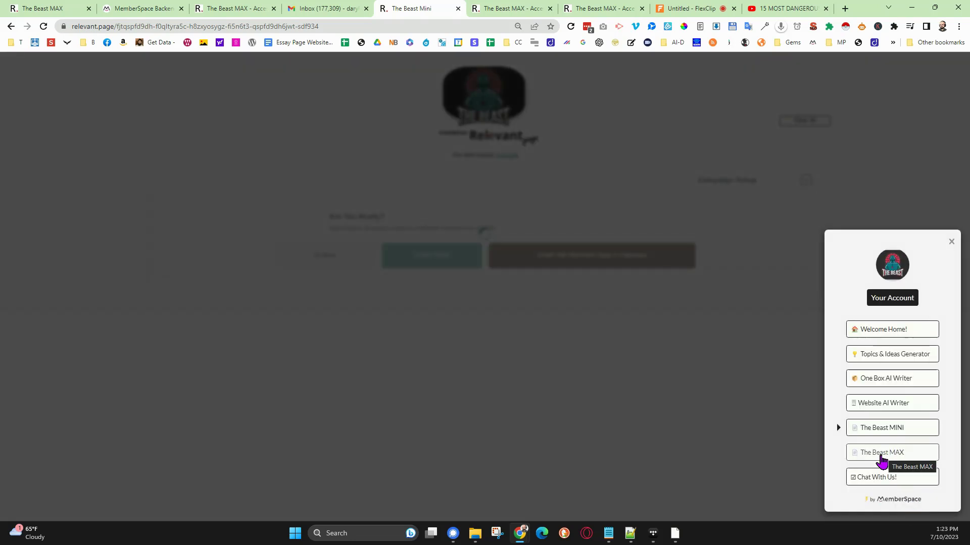
pyautogui.click(950, 245)
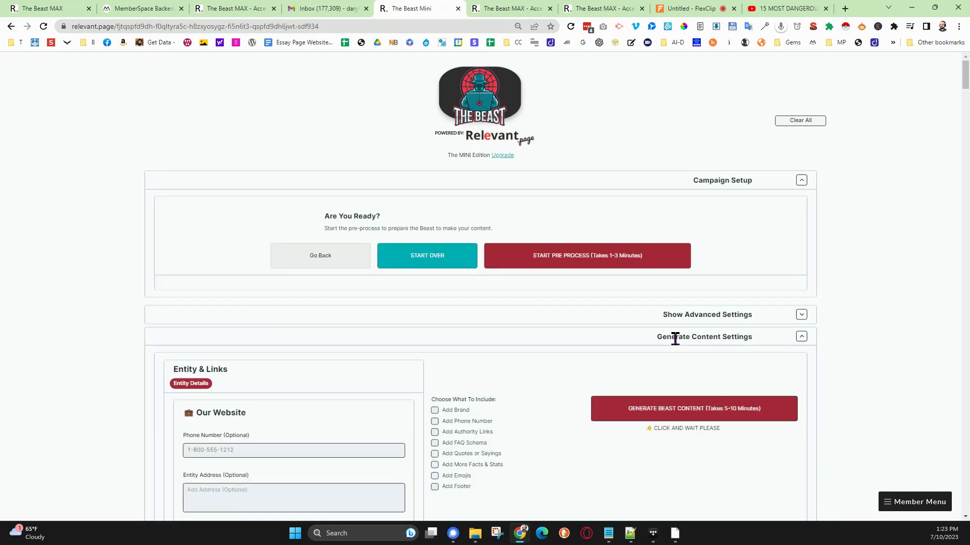
# - Expand the advanced settings and examine the H2-H6 keywords and the topical cluster map
pyautogui.click(801, 315)
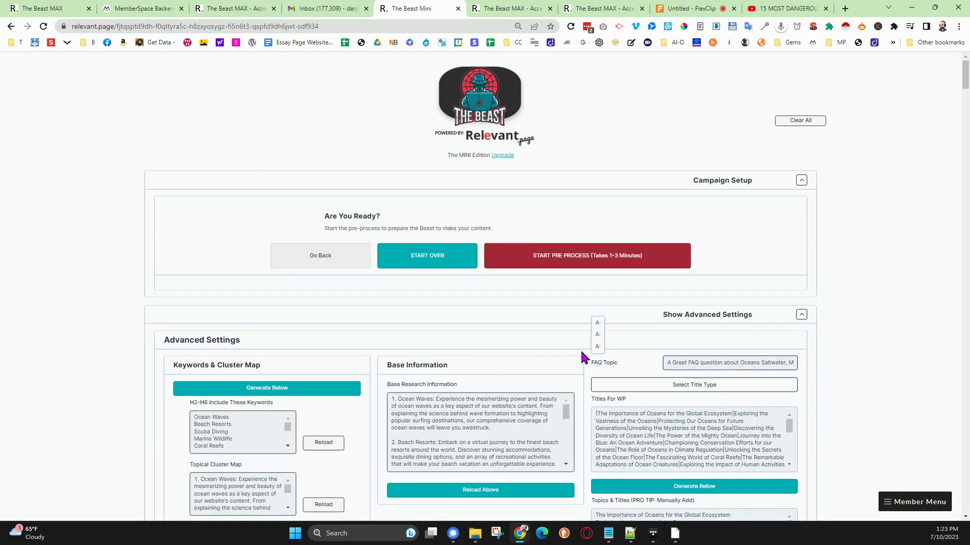
pyautogui.scroll(-3, 576, 349)
pyautogui.scroll(-3, 235, 278)
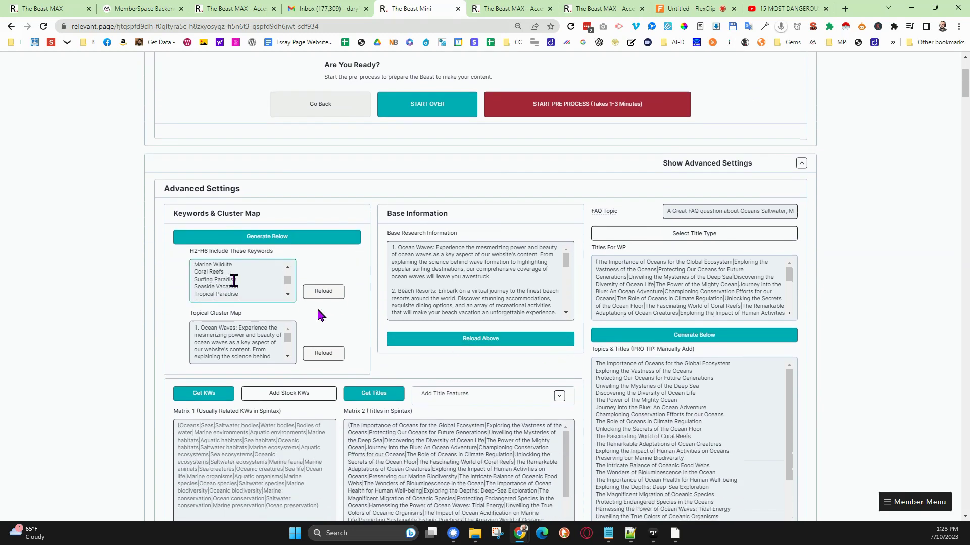
pyautogui.scroll(3, 222, 279)
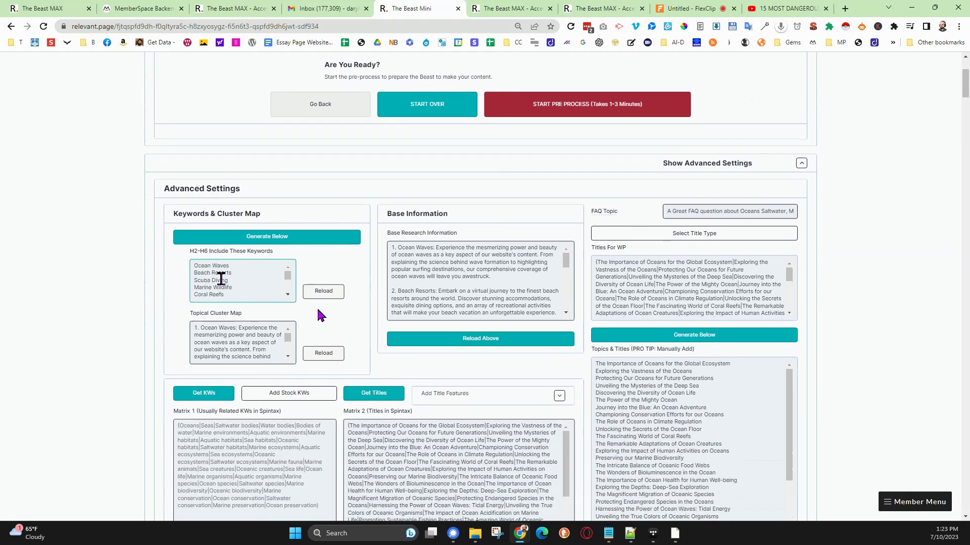
pyautogui.scroll(-3, 225, 280)
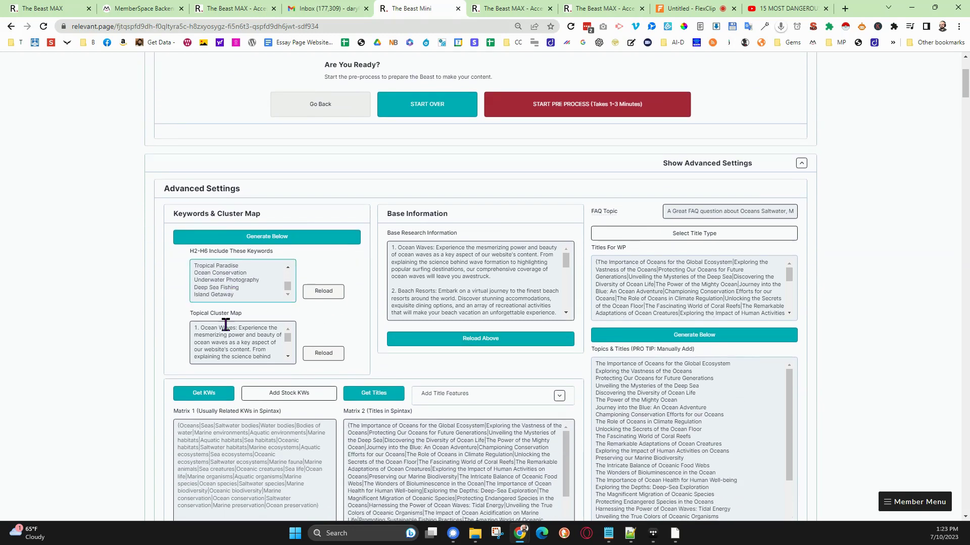
pyautogui.scroll(-5, 221, 337)
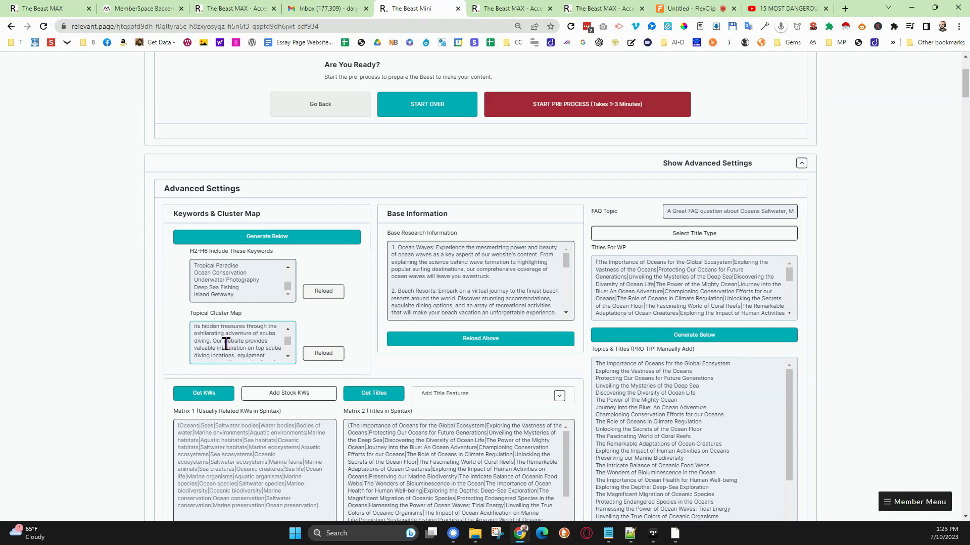
# - Read through the rest of the topical cluster map, the base research information and the Matrix 2 titles
pyautogui.scroll(-5, 225, 339)
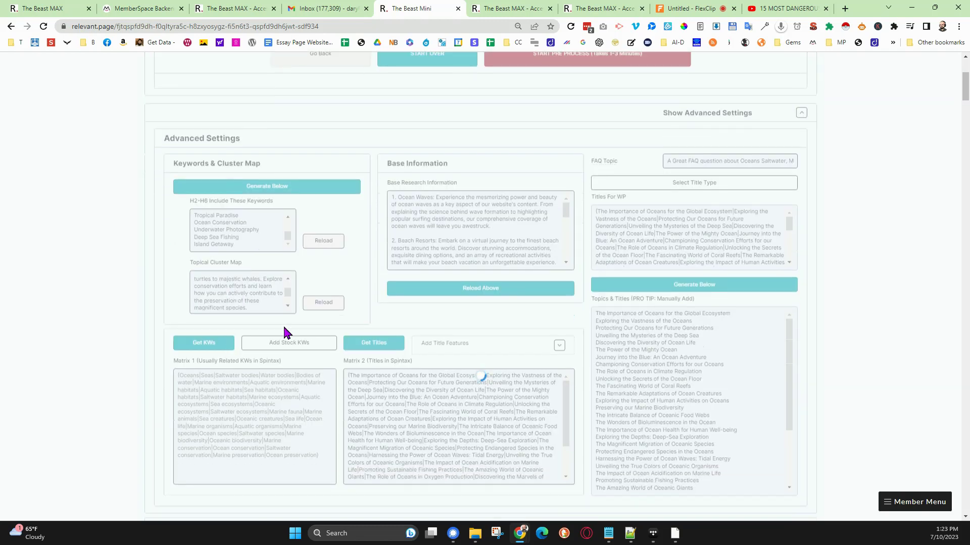
pyautogui.scroll(2, 363, 295)
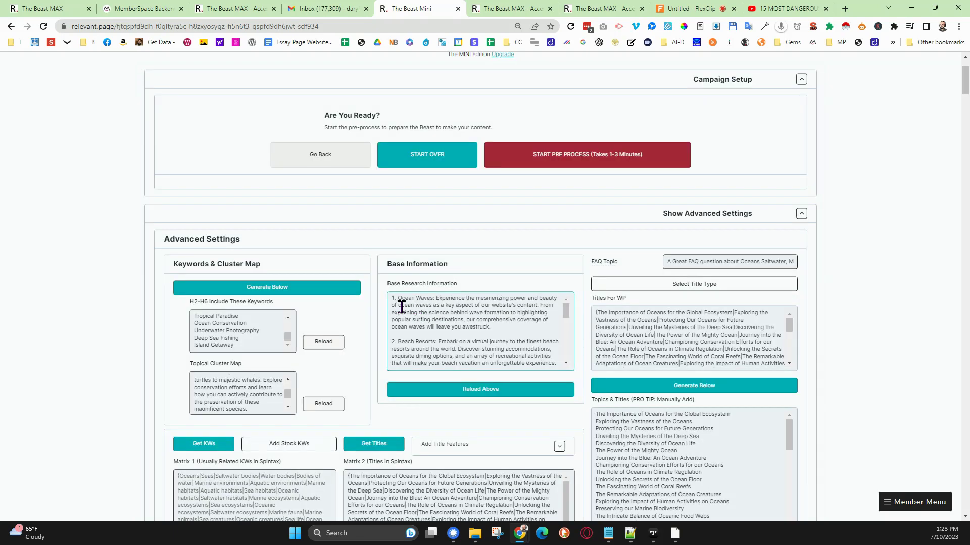
pyautogui.scroll(-10, 434, 323)
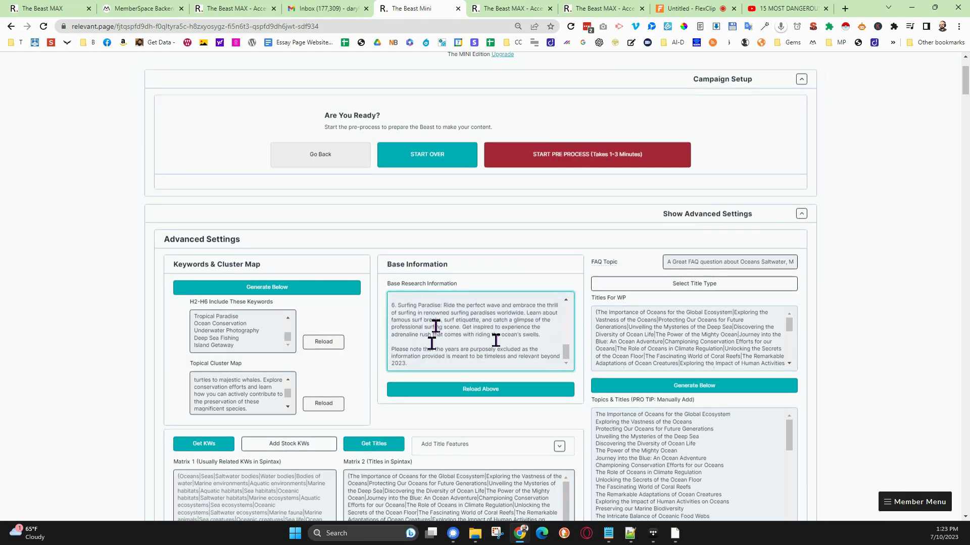
pyautogui.scroll(-2, 513, 346)
pyautogui.scroll(-5, 513, 341)
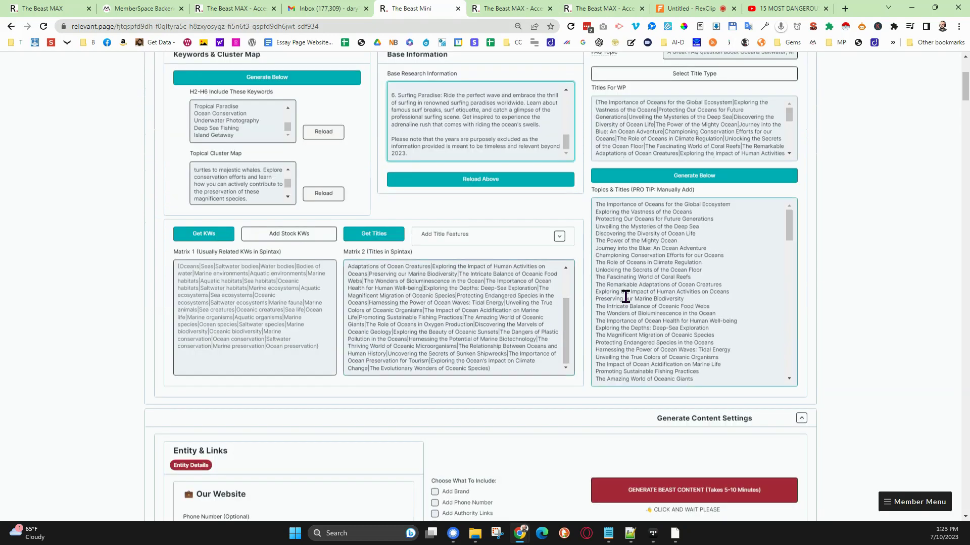
pyautogui.scroll(-5, 631, 285)
# - Examine the Topics & Titles list and compare it with the spintax titles in Matrix 2
pyautogui.scroll(5, 632, 285)
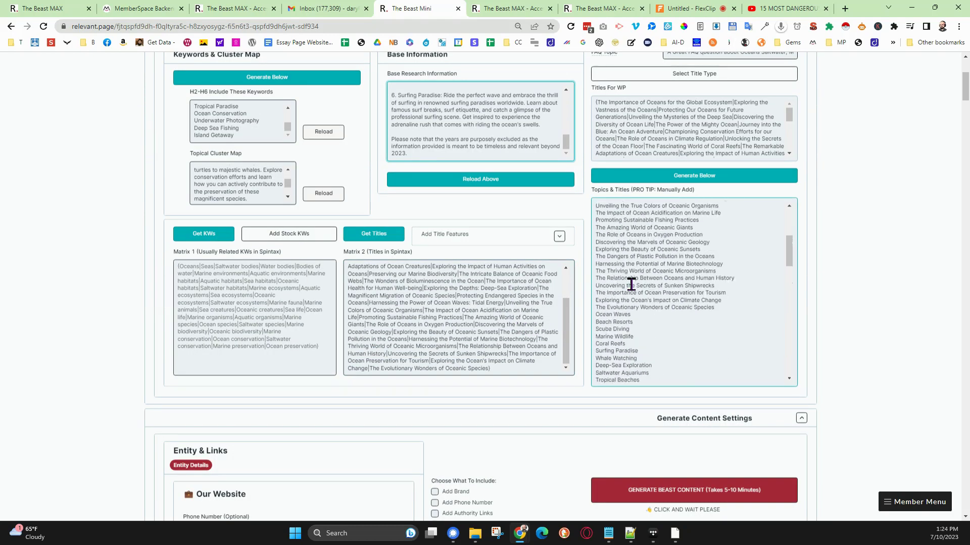
pyautogui.scroll(3, 632, 284)
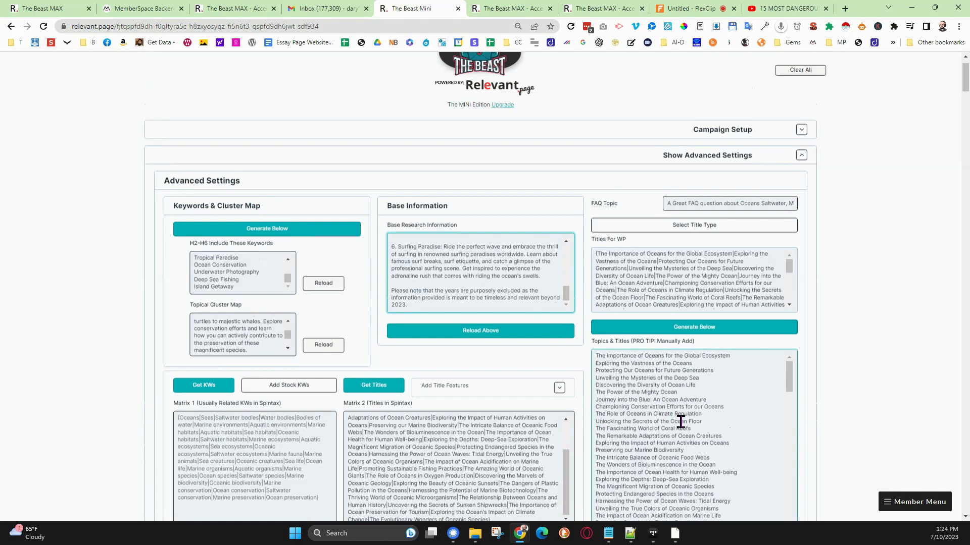
pyautogui.scroll(-2, 505, 376)
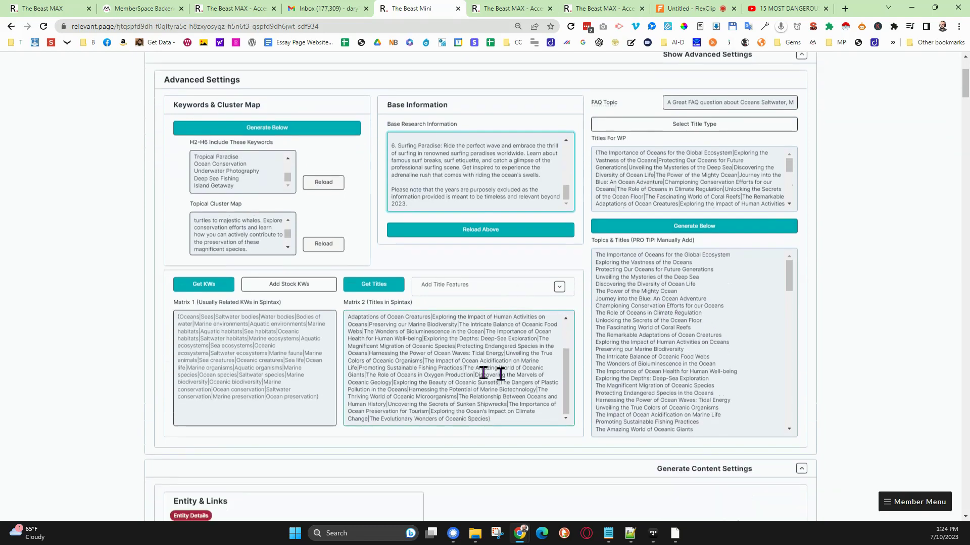
pyautogui.scroll(-3, 435, 356)
pyautogui.scroll(1, 437, 359)
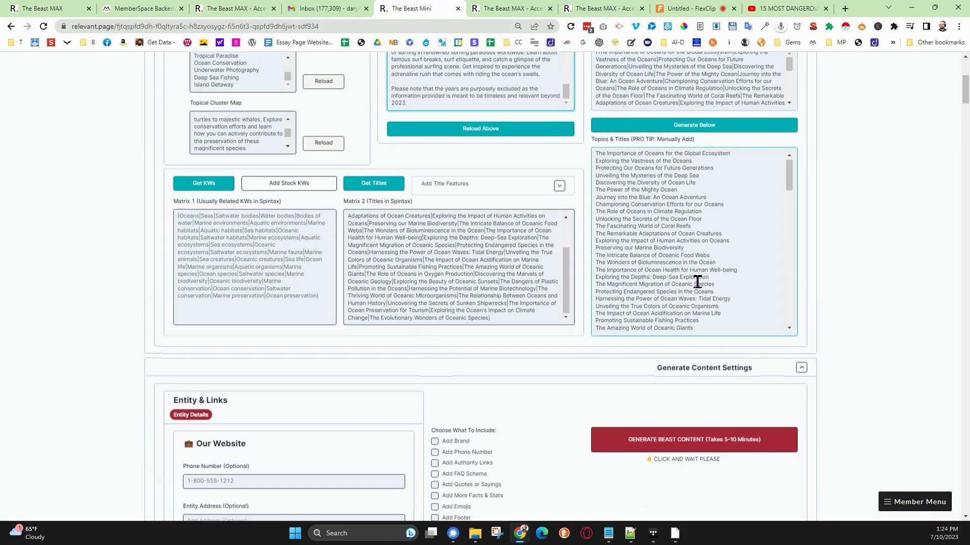
pyautogui.scroll(-1, 697, 281)
pyautogui.scroll(-2, 697, 281)
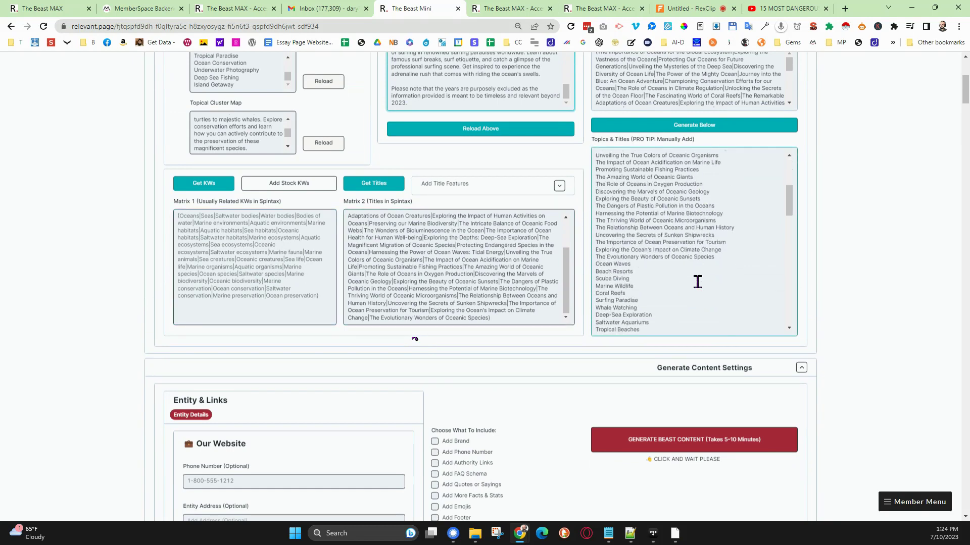
pyautogui.scroll(3, 696, 278)
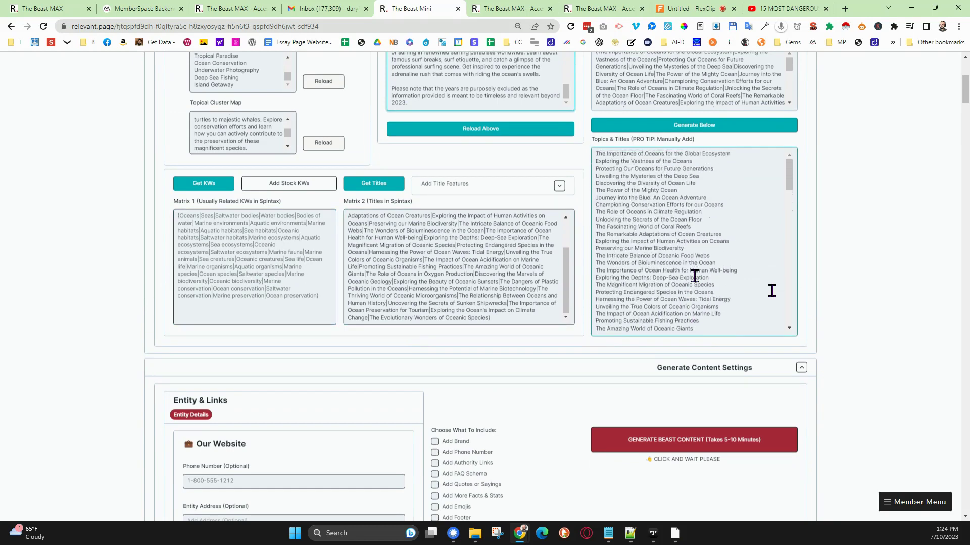
pyautogui.scroll(-1, 810, 280)
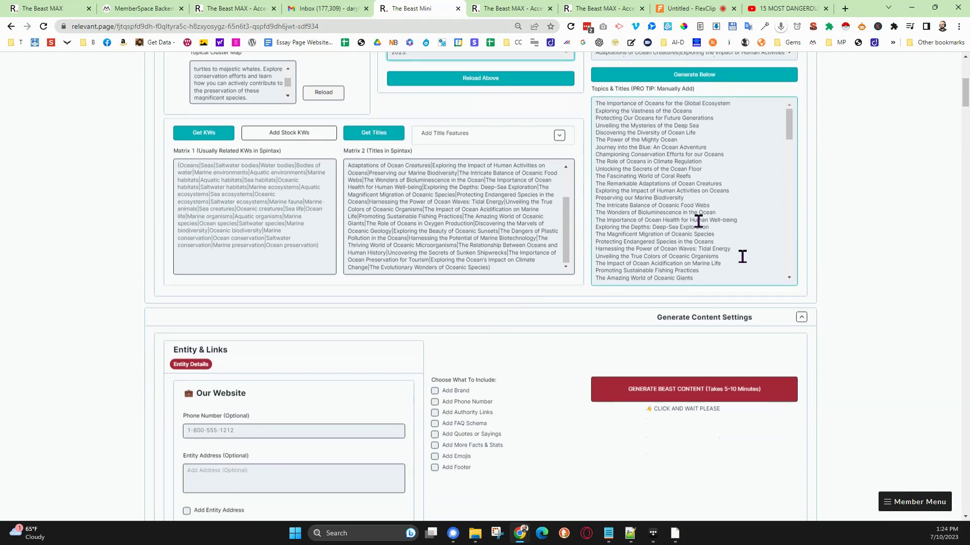
pyautogui.scroll(1, 742, 256)
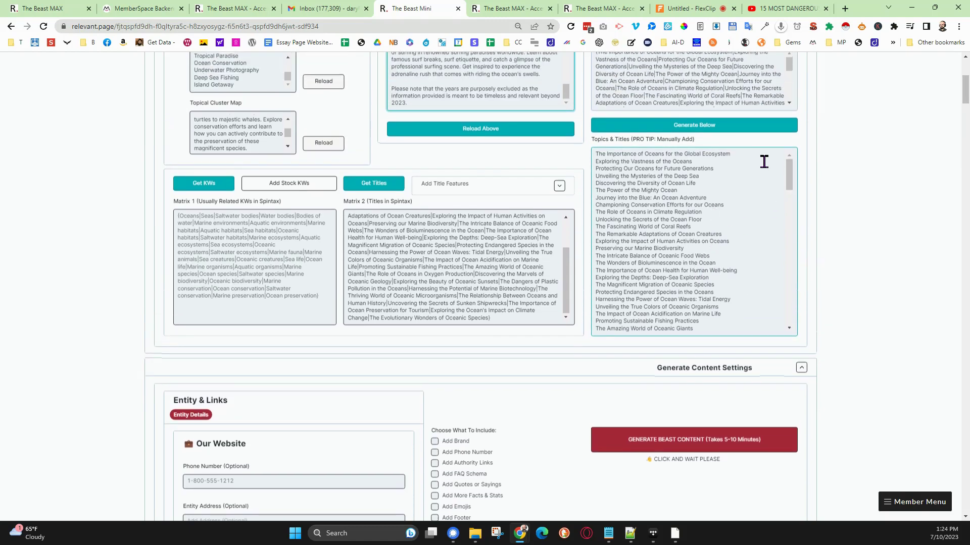
# - Generate the Topics & Titles list from the WP titles and look through it to the end
pyautogui.click(699, 126)
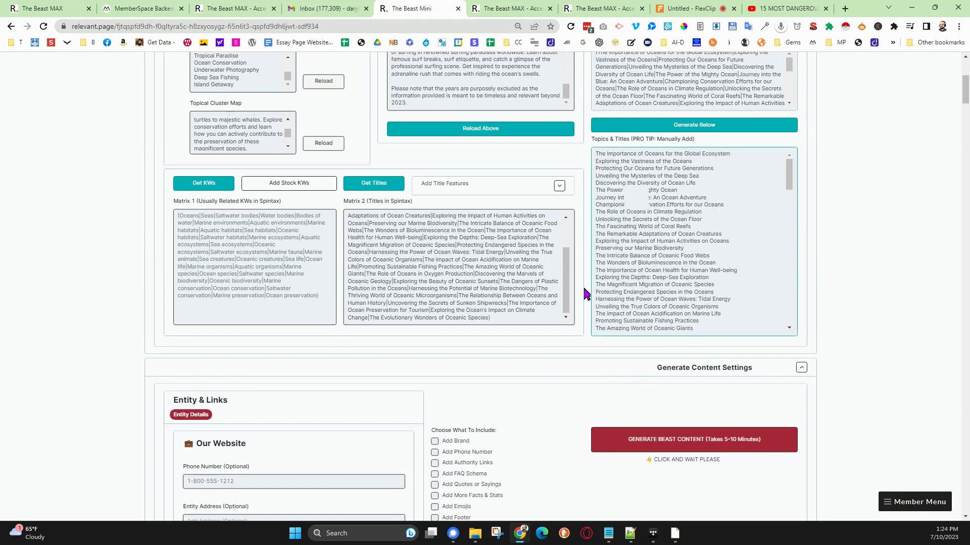
pyautogui.scroll(-3, 691, 212)
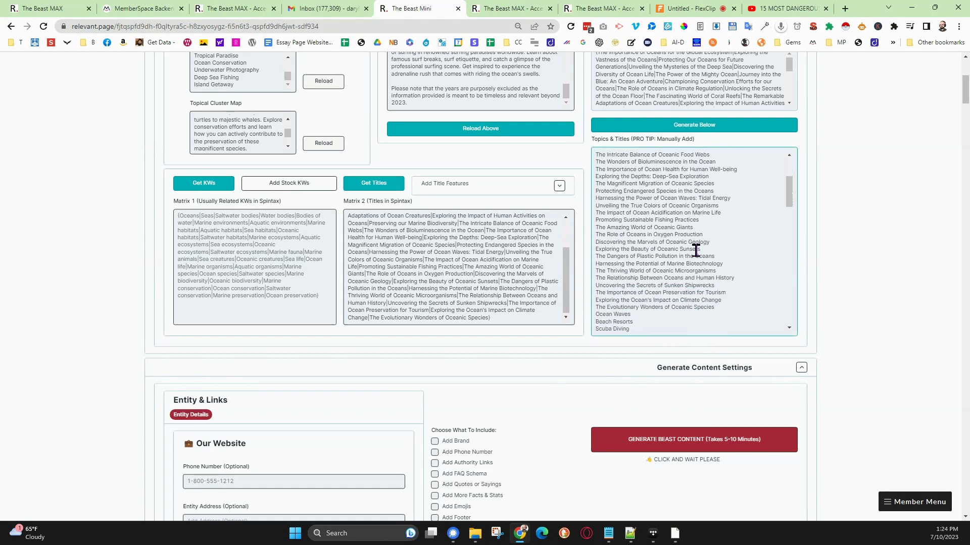
pyautogui.scroll(-3, 695, 250)
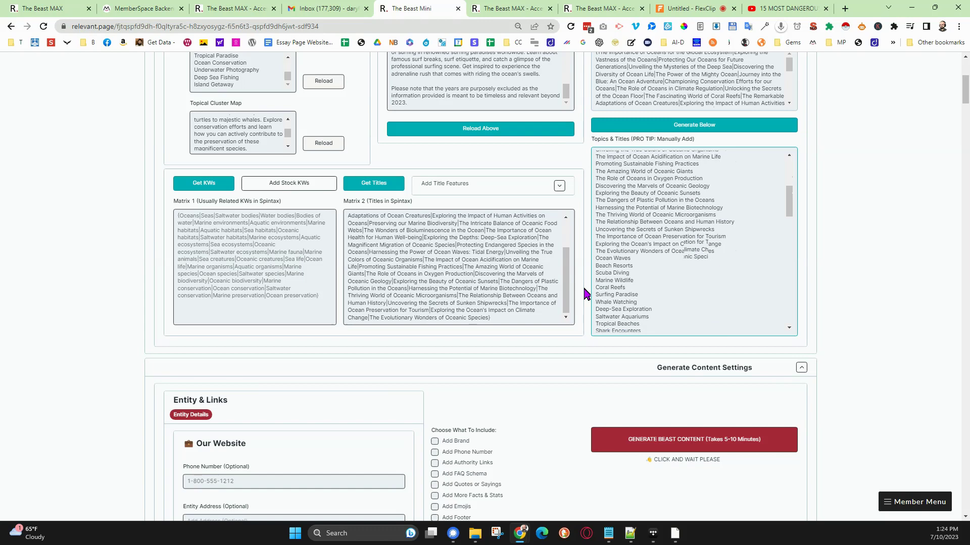
pyautogui.scroll(-3, 696, 250)
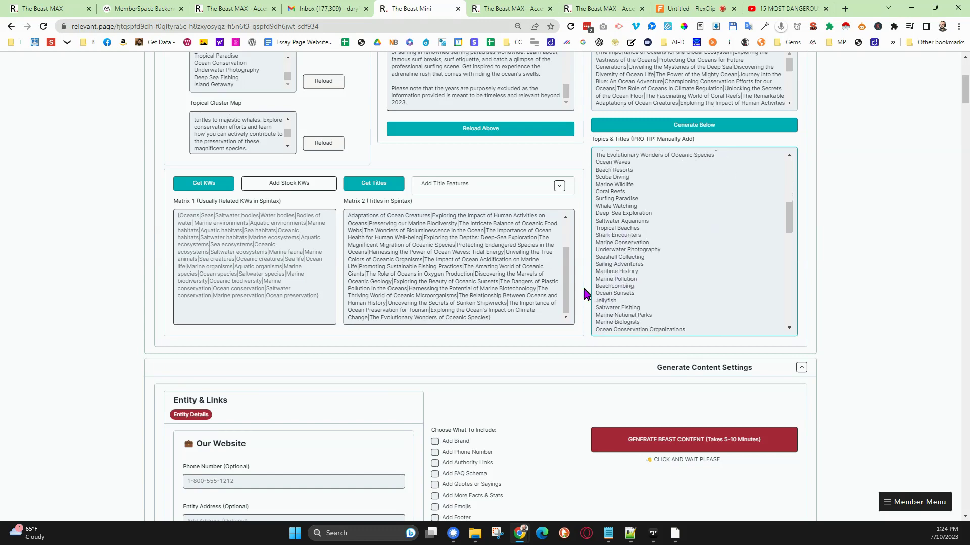
pyautogui.scroll(-5, 695, 251)
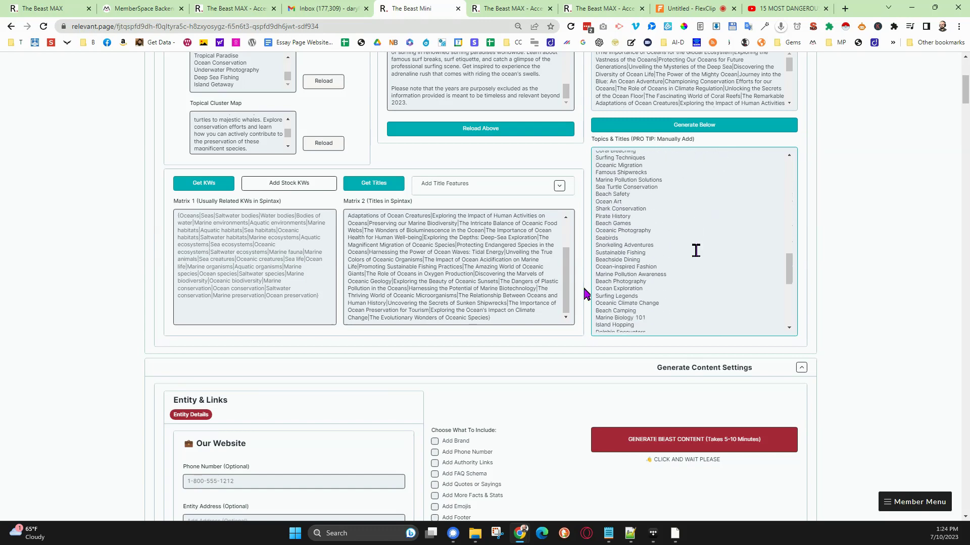
pyautogui.scroll(-8, 695, 251)
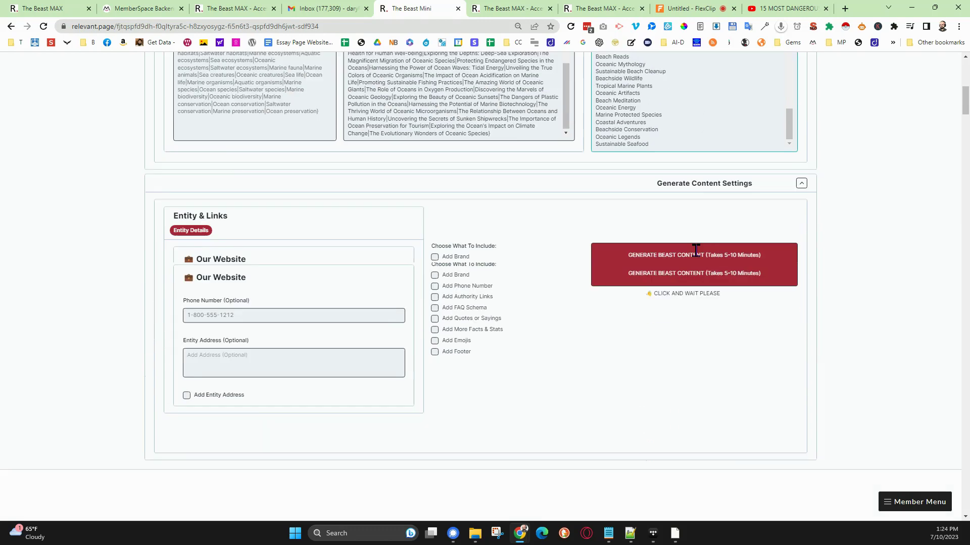
# - Include authority links, FAQ schema, quotes or sayings, and more facts and stats, leave the entity details empty, and generate the Beast content
pyautogui.click(224, 283)
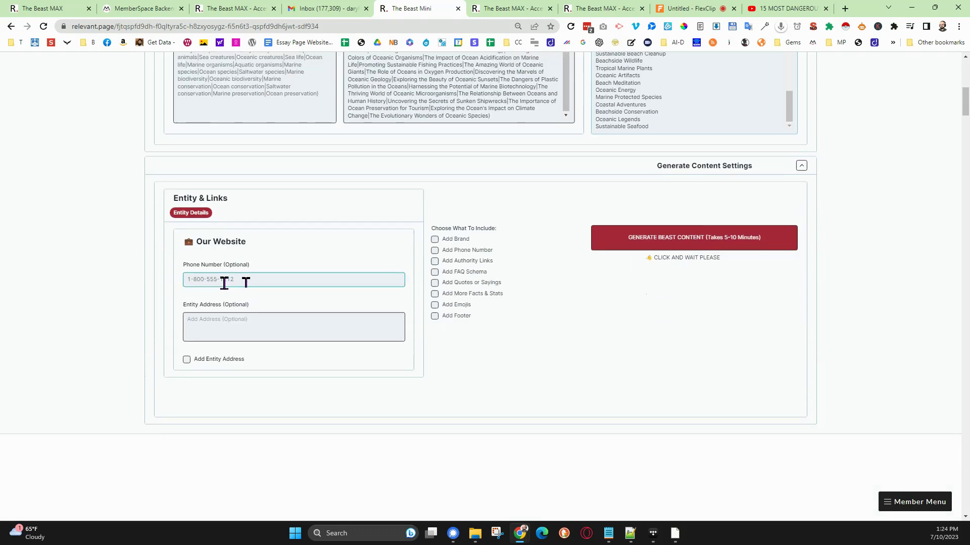
pyautogui.click(210, 327)
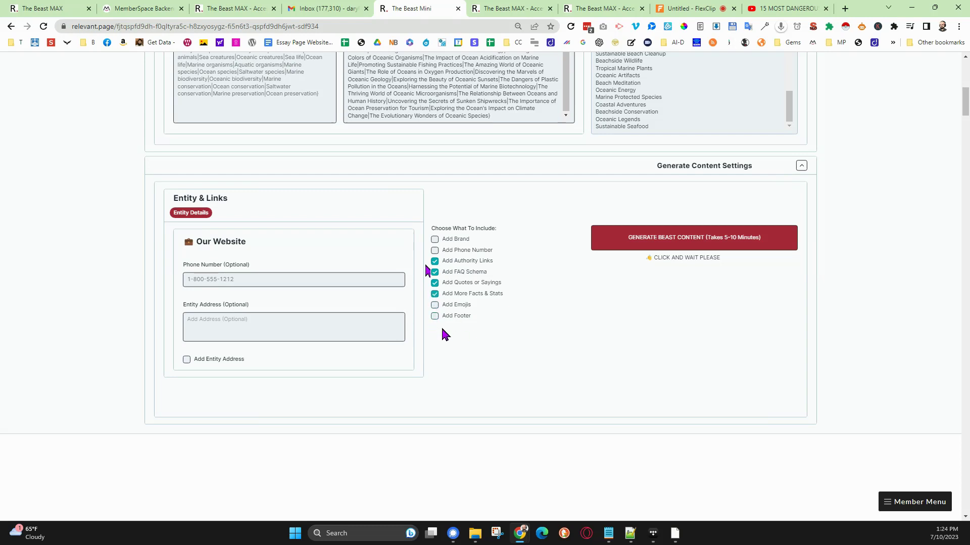
pyautogui.click(629, 242)
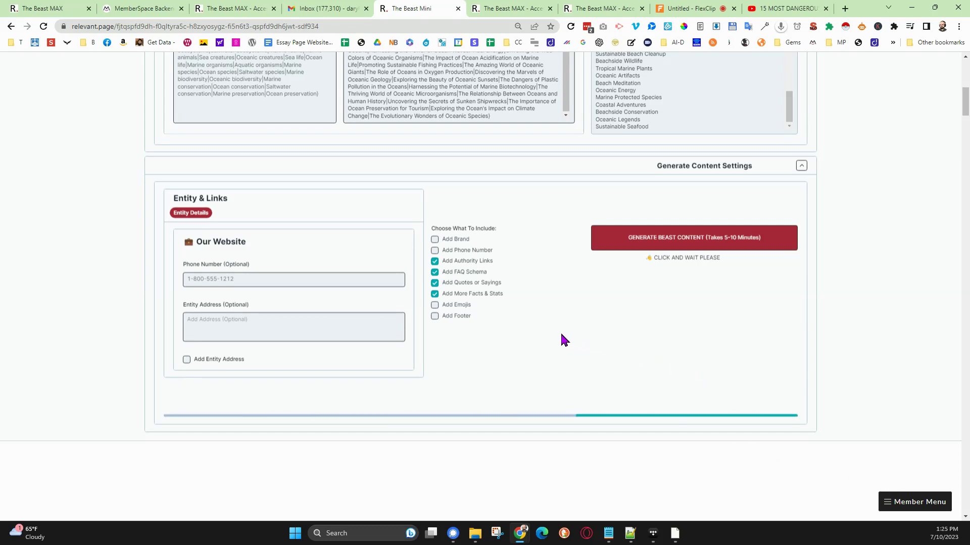
# - Review the base research information, the Topics & Titles list and the FAQ topic in the advanced settings while the content generates
pyautogui.scroll(-2, 560, 331)
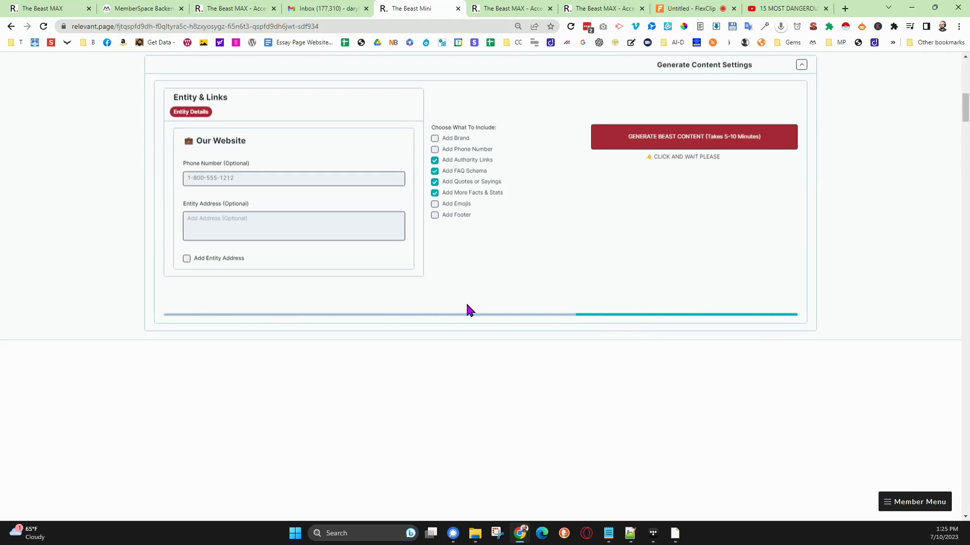
pyautogui.scroll(8, 467, 304)
pyautogui.scroll(3, 527, 307)
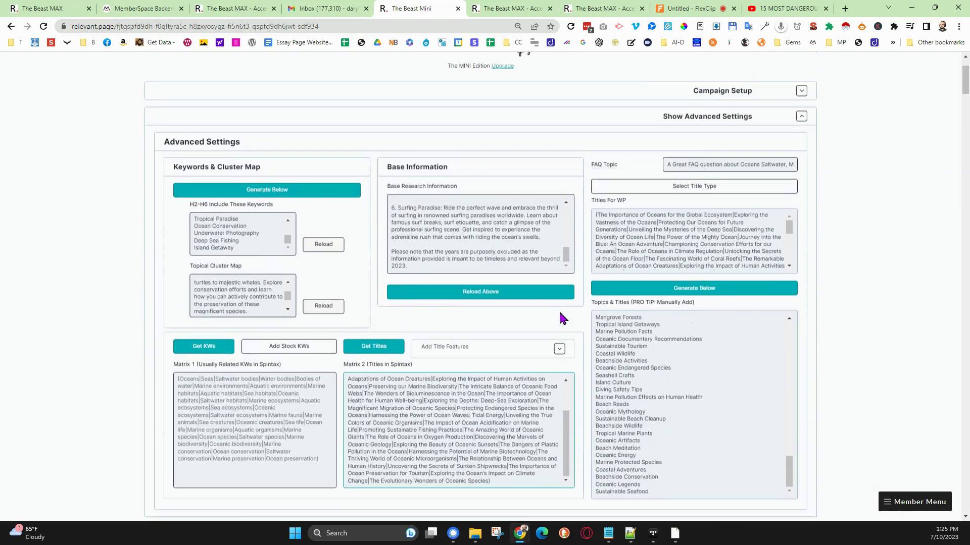
pyautogui.scroll(2, 561, 306)
pyautogui.scroll(10, 678, 406)
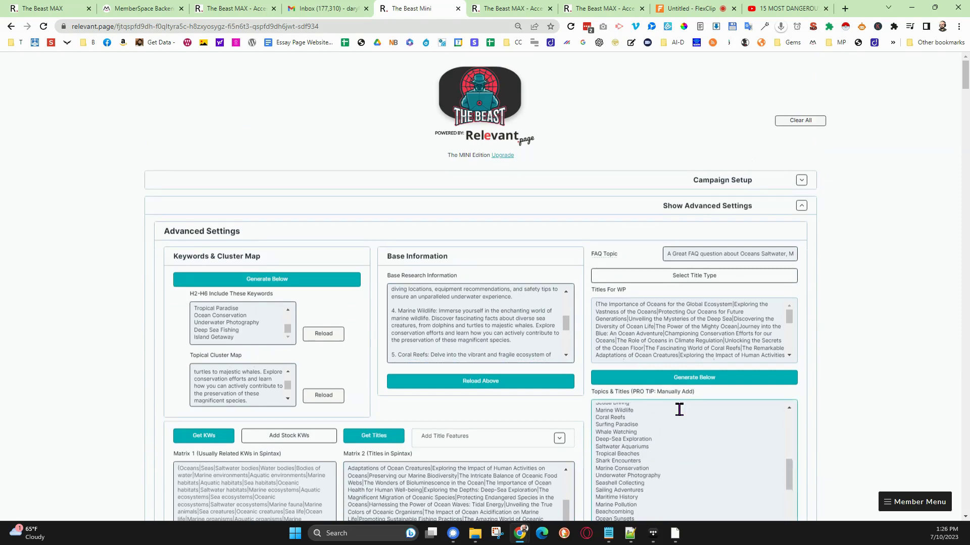
pyautogui.scroll(-5, 822, 407)
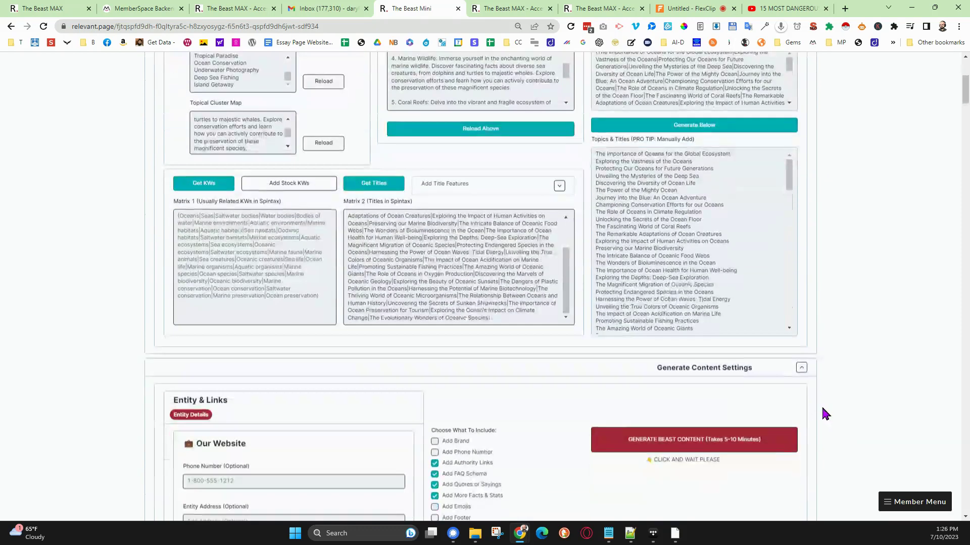
pyautogui.scroll(-4, 688, 288)
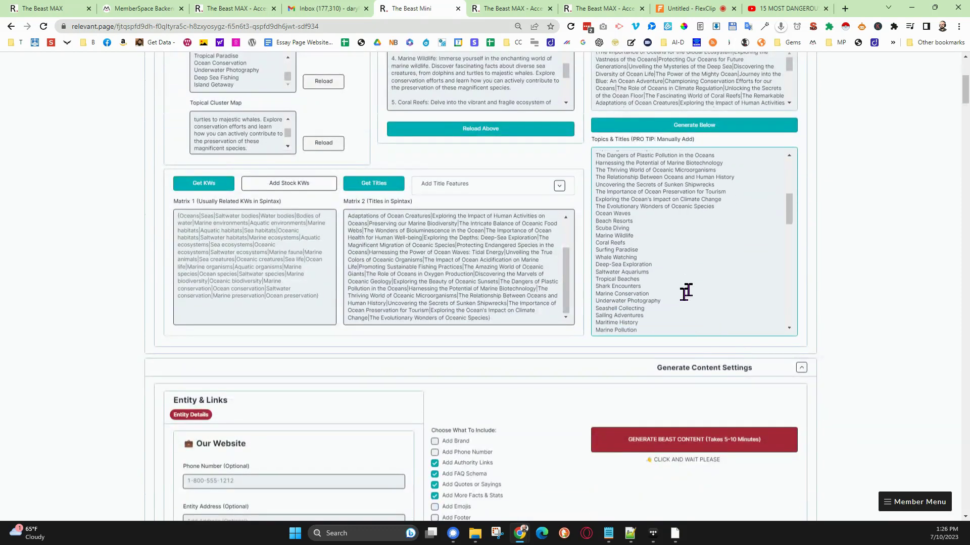
pyautogui.scroll(-2, 686, 292)
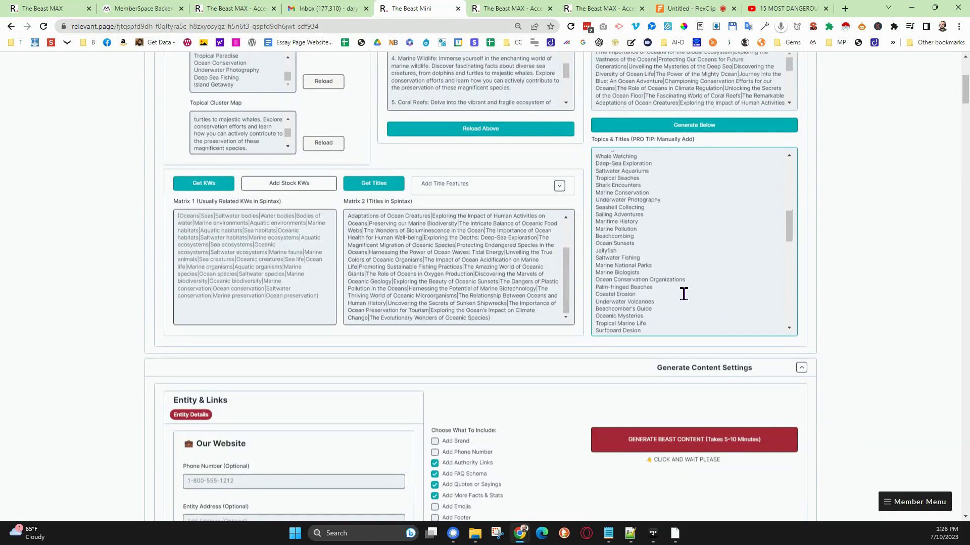
pyautogui.scroll(5, 833, 305)
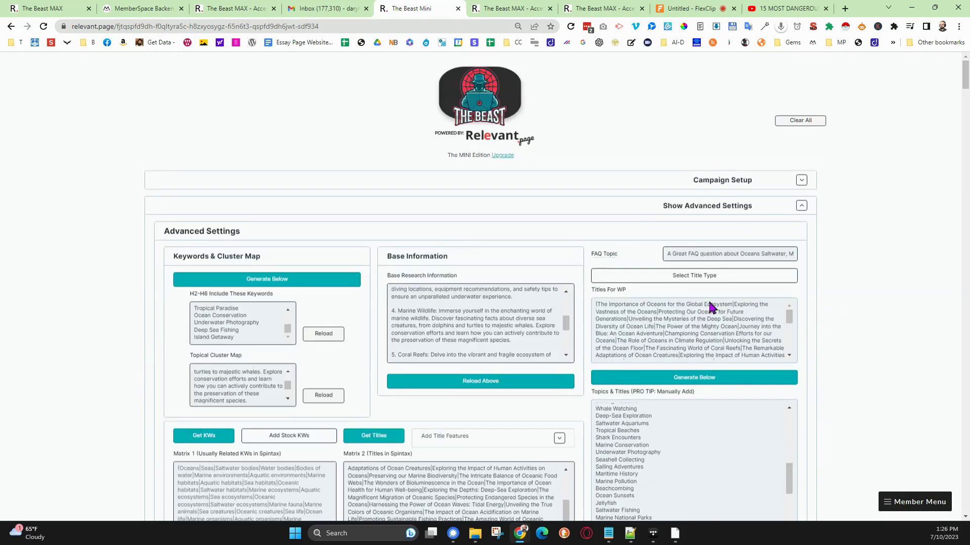
pyautogui.scroll(5, 544, 310)
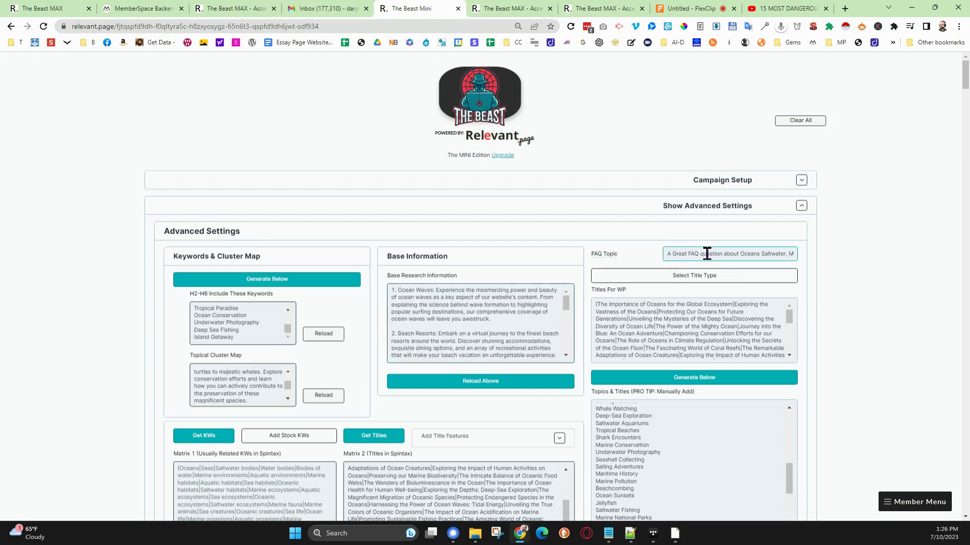
# - Collapse the advanced settings and expand the campaign setup to reach the option for starting over
pyautogui.click(801, 210)
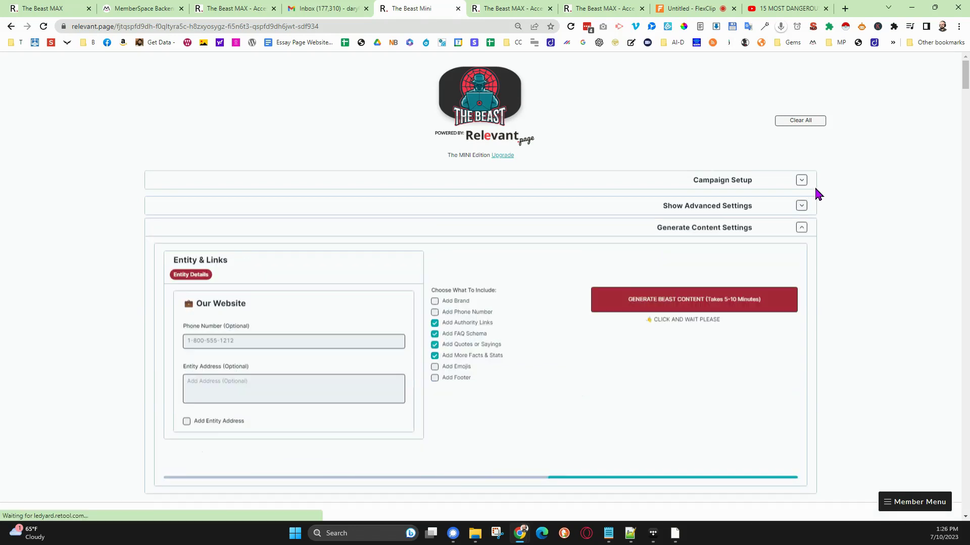
pyautogui.scroll(-4, 815, 334)
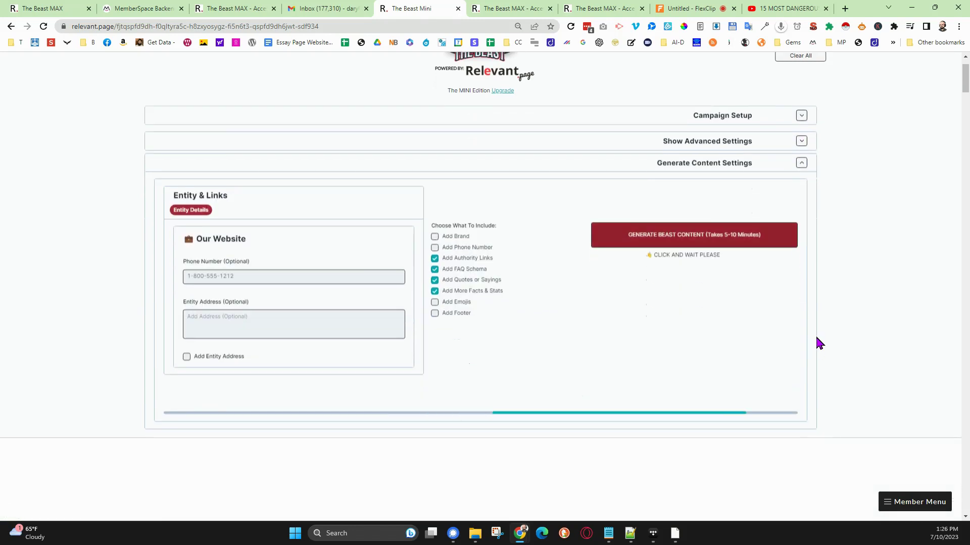
pyautogui.scroll(2, 796, 330)
pyautogui.scroll(2, 736, 316)
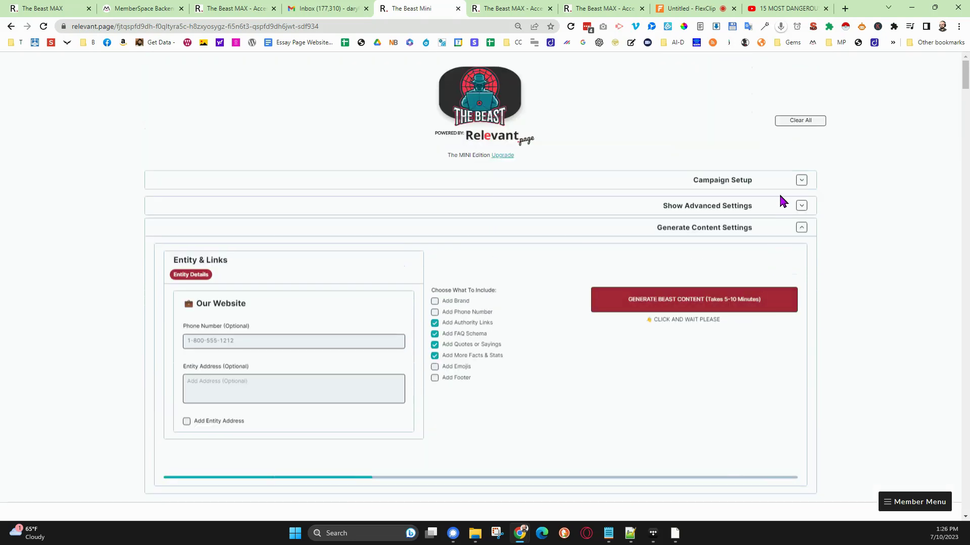
pyautogui.click(802, 180)
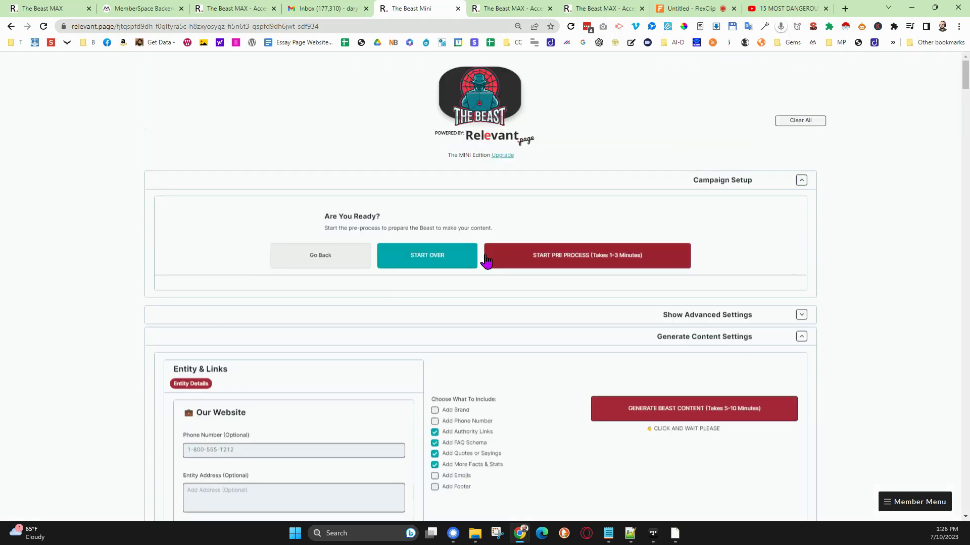
pyautogui.click(424, 258)
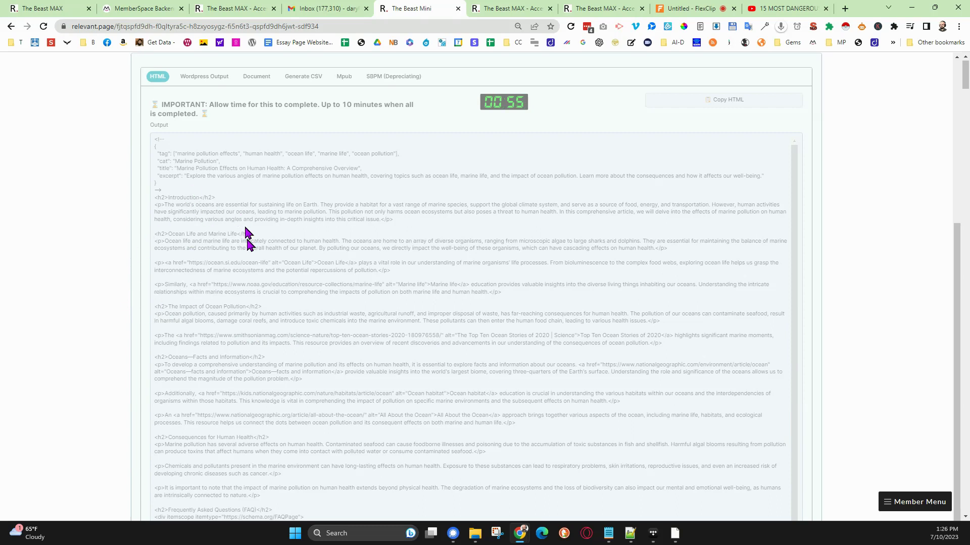
# - Look over the HTML output and generate a Markdown document from the content
pyautogui.scroll(-2, 228, 228)
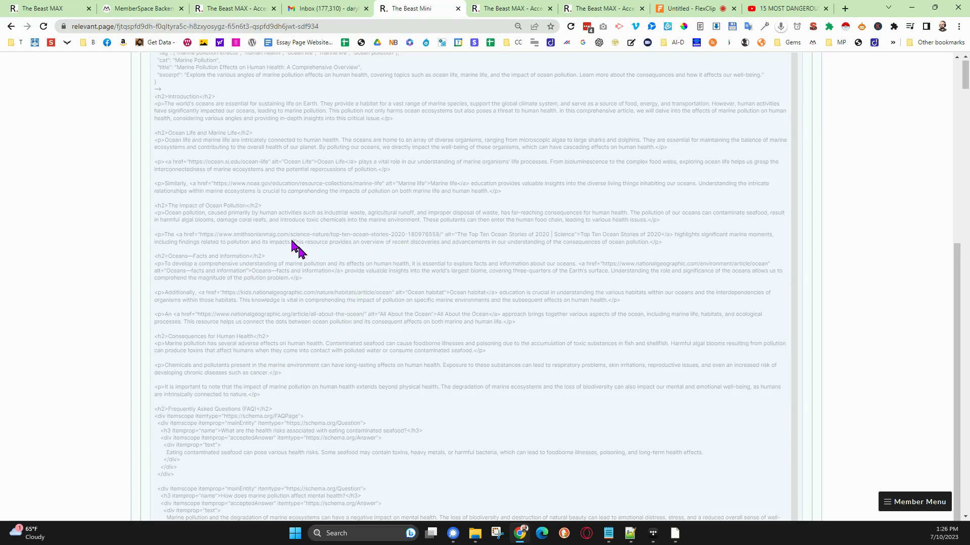
pyautogui.scroll(4, 311, 257)
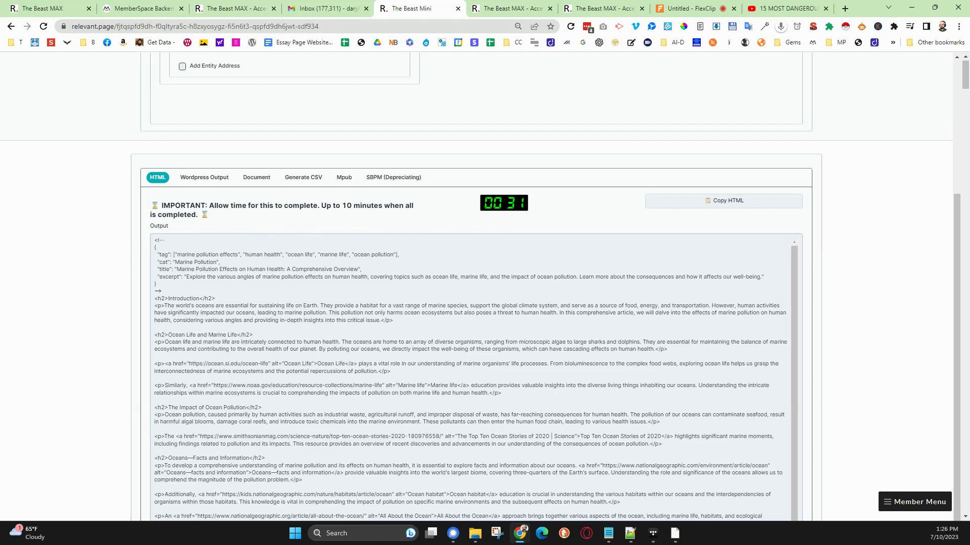
pyautogui.click(257, 178)
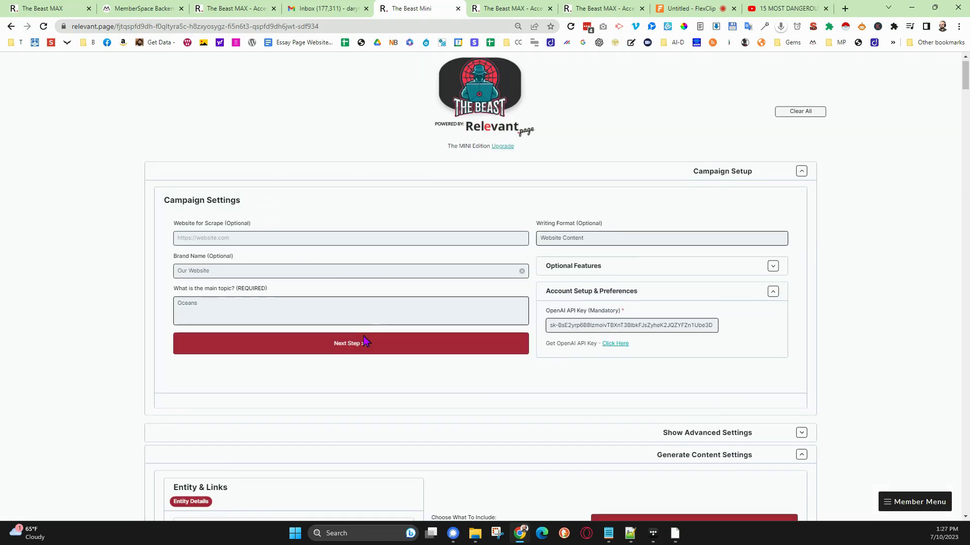
pyautogui.scroll(-7, 359, 341)
pyautogui.scroll(-5, 359, 341)
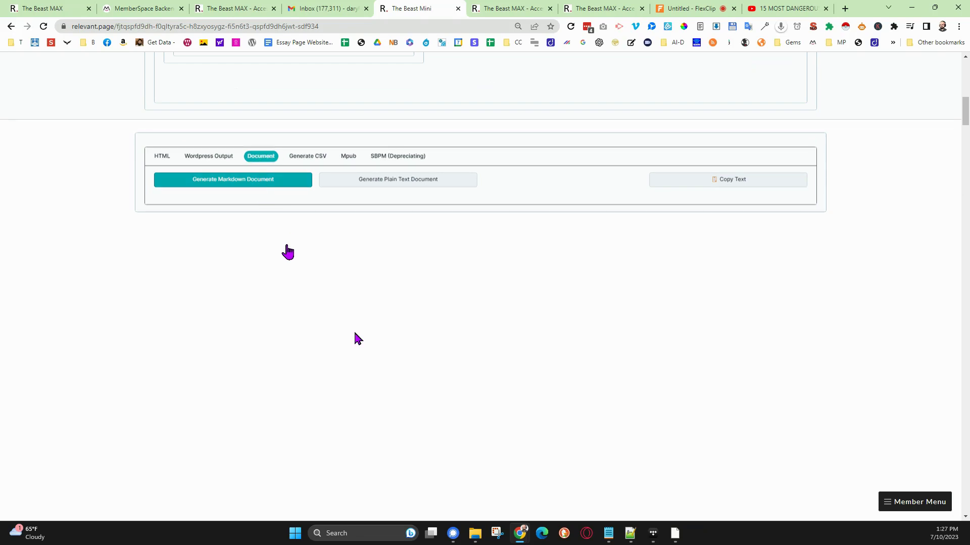
pyautogui.scroll(-3, 293, 273)
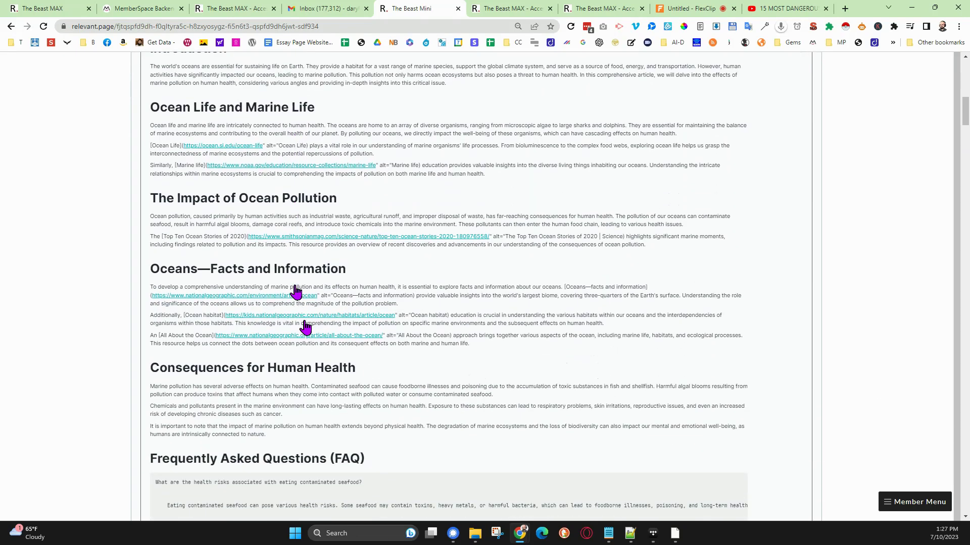
# - Read through the Markdown document's articles, checking the authority links, FAQs, facts, quotes and page breaks
pyautogui.scroll(-4, 305, 326)
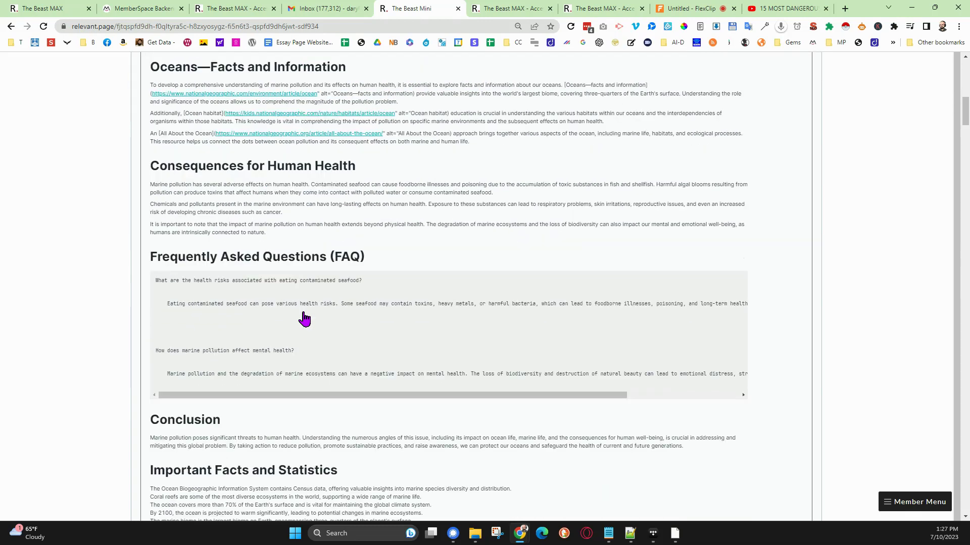
pyautogui.scroll(-7, 304, 319)
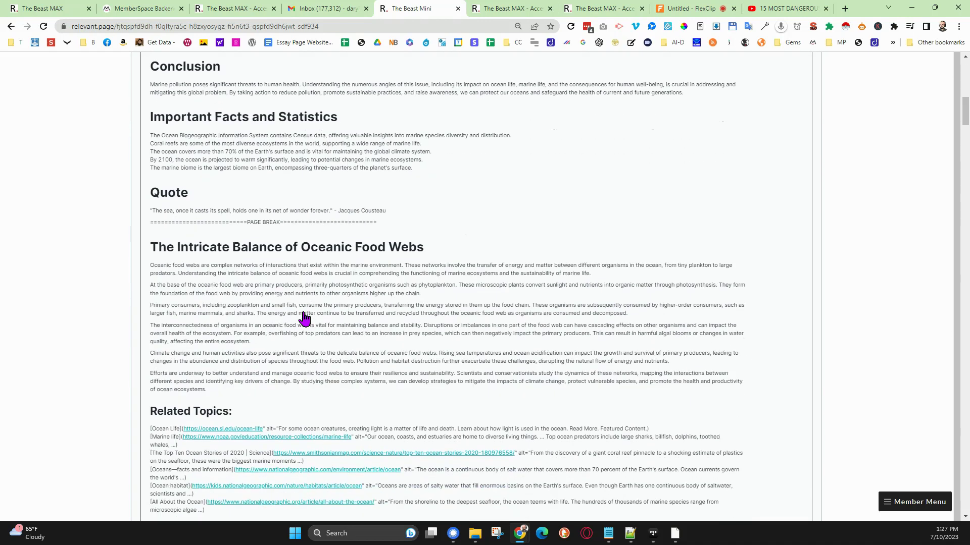
pyautogui.scroll(-2, 304, 319)
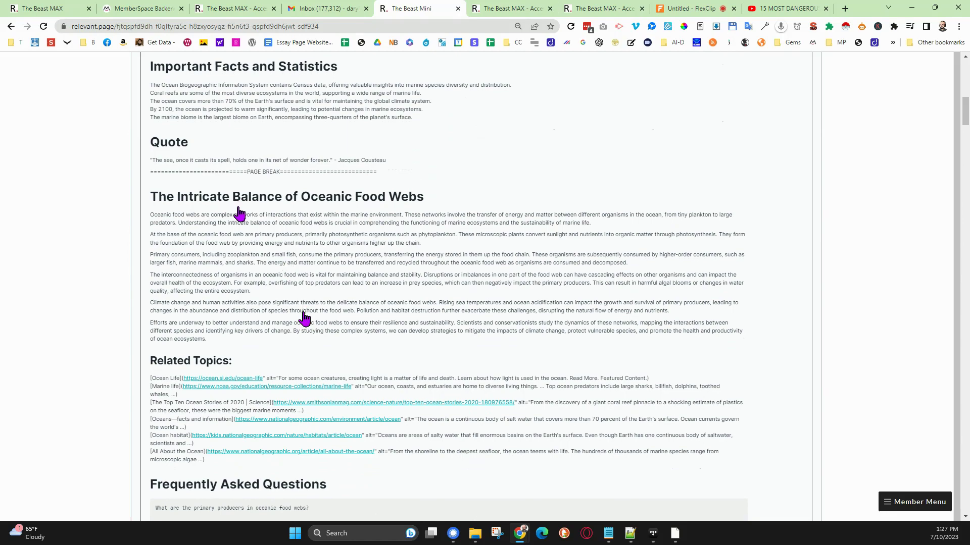
pyautogui.scroll(3, 241, 217)
pyautogui.scroll(2, 257, 207)
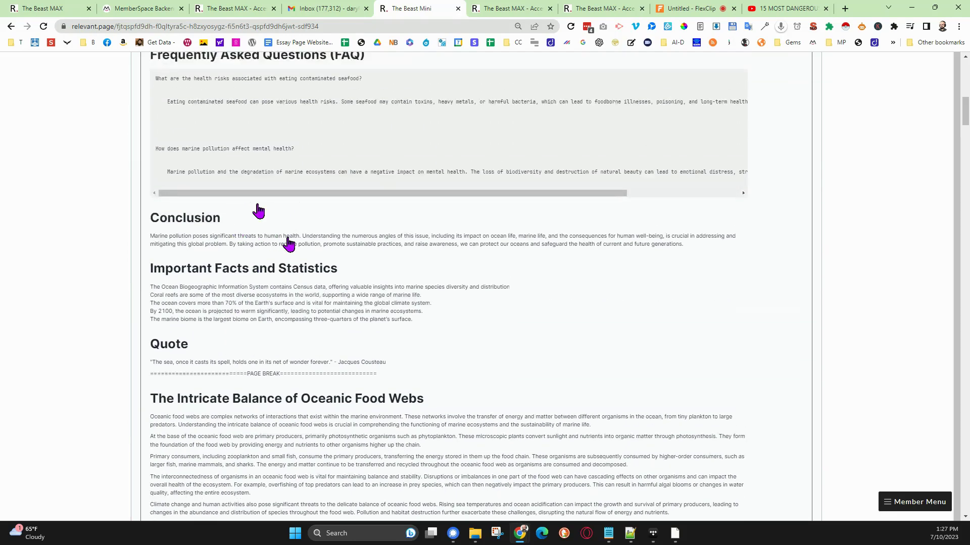
pyautogui.scroll(-4, 296, 256)
pyautogui.scroll(-6, 291, 289)
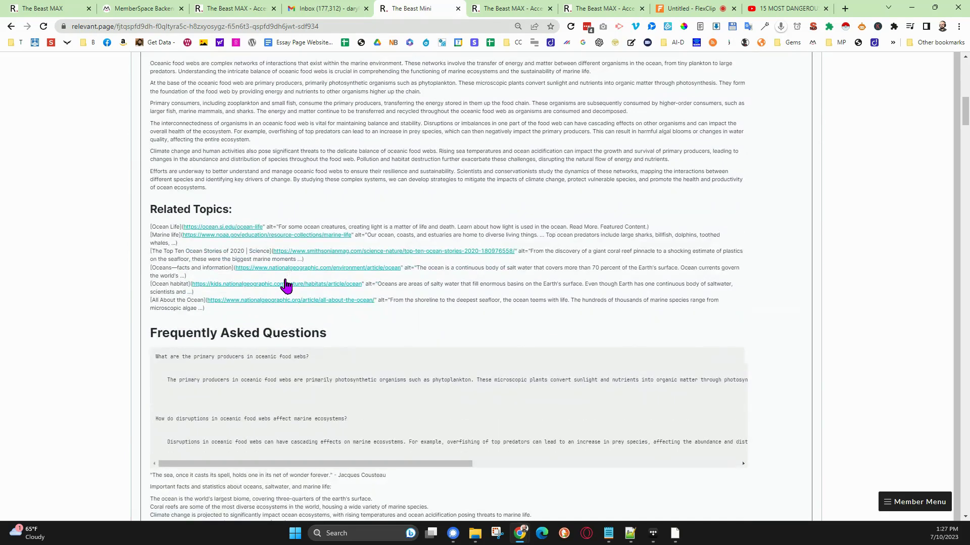
pyautogui.scroll(-3, 309, 289)
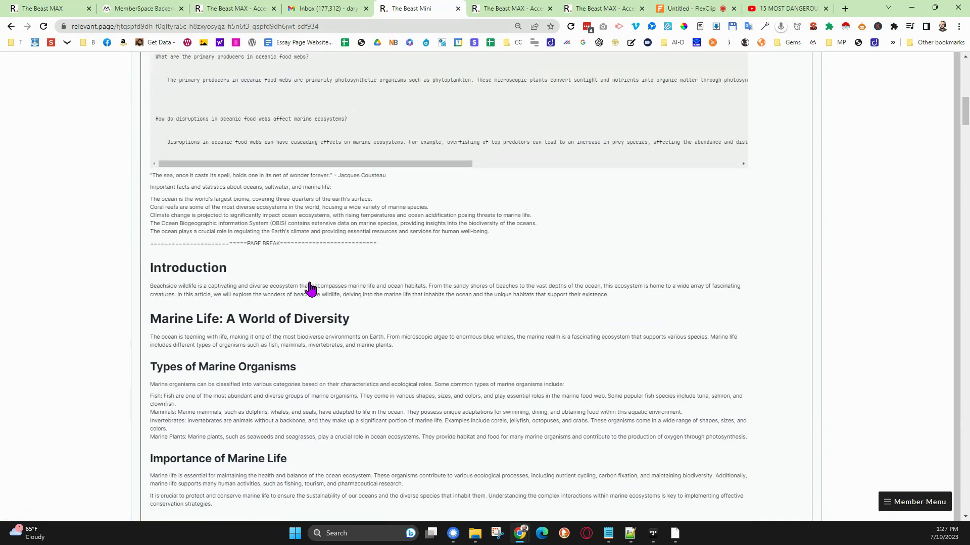
pyautogui.scroll(11, 312, 283)
pyautogui.scroll(20, 290, 230)
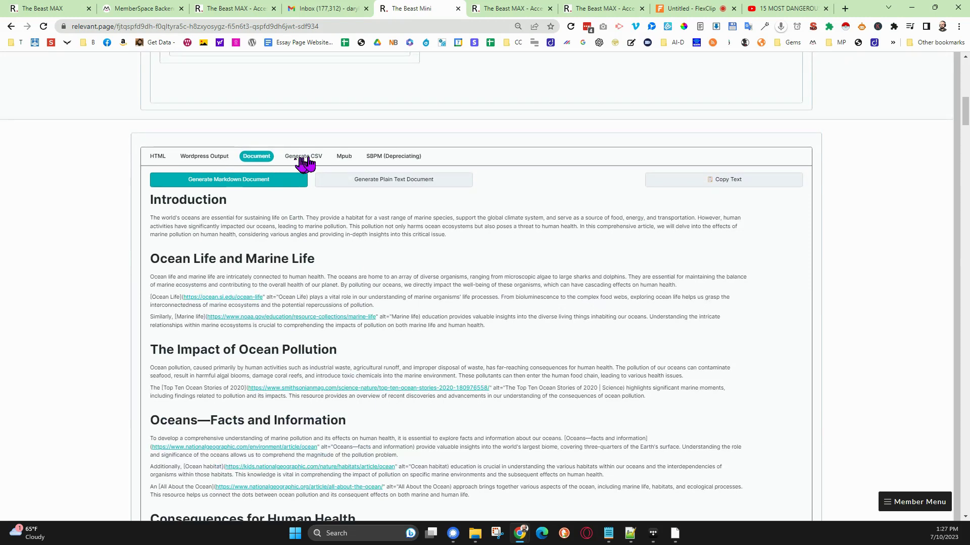
# - Generate and download the CSV file of the content, and look at the Mpub and SBPM output options
pyautogui.click(305, 157)
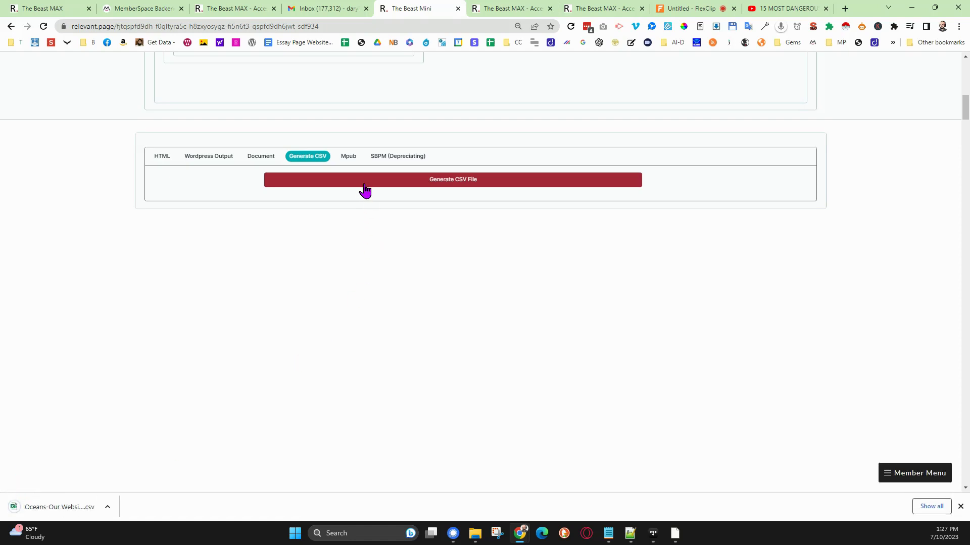
pyautogui.click(349, 157)
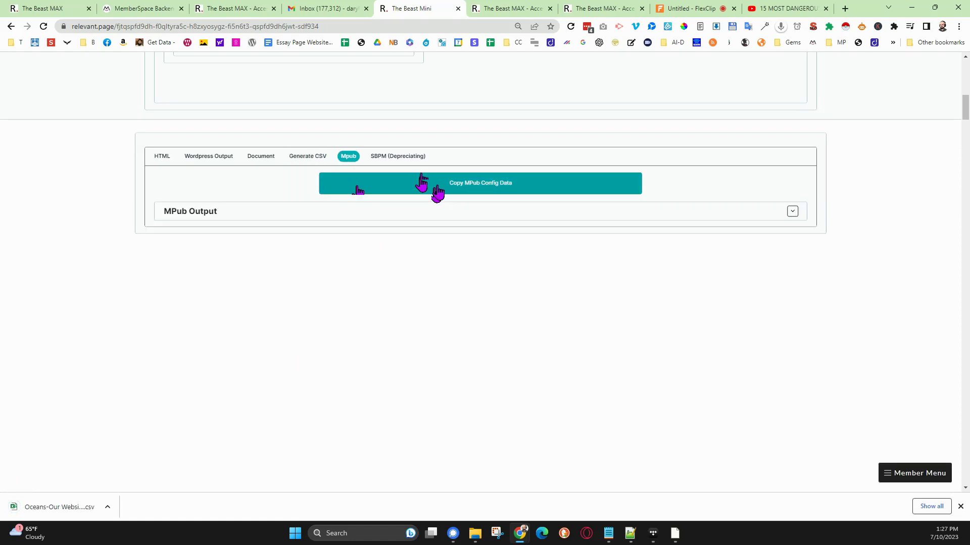
pyautogui.click(385, 160)
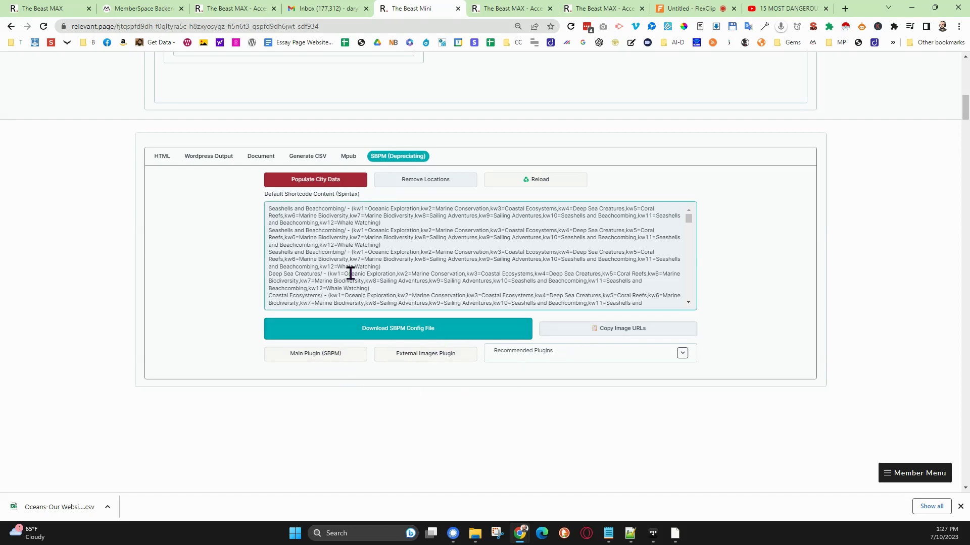
# - Preview the WordPress output as JSON, look through its articles, and generate the WP file for download
pyautogui.click(216, 159)
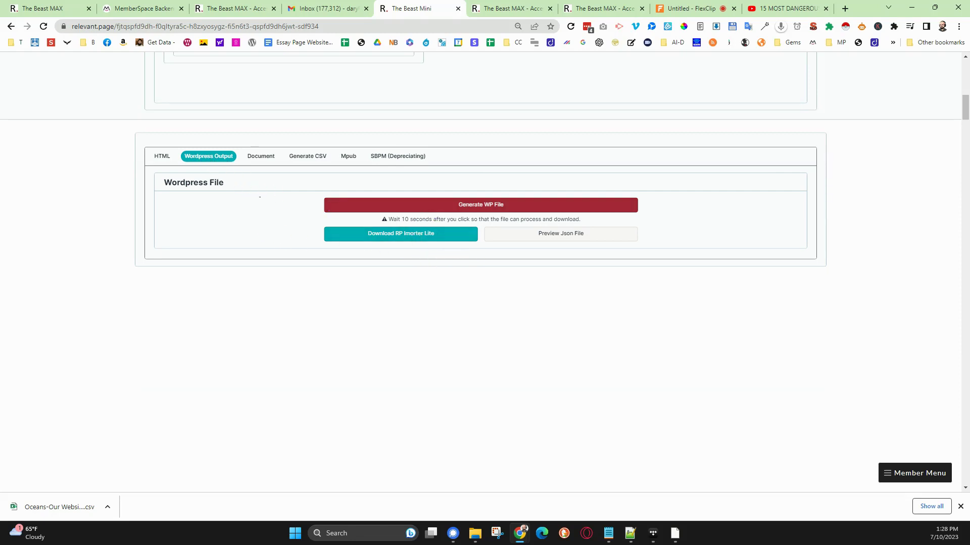
pyautogui.click(524, 237)
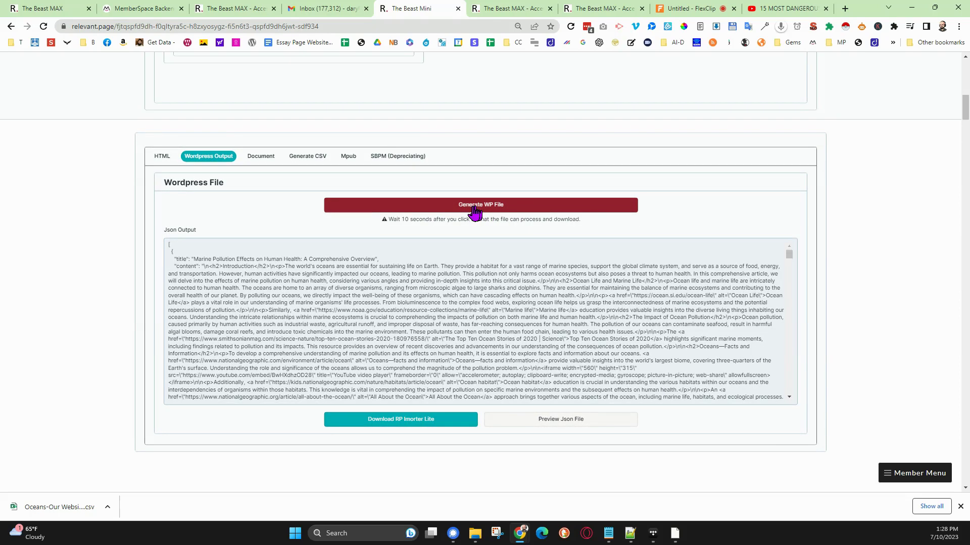
pyautogui.scroll(-1, 440, 343)
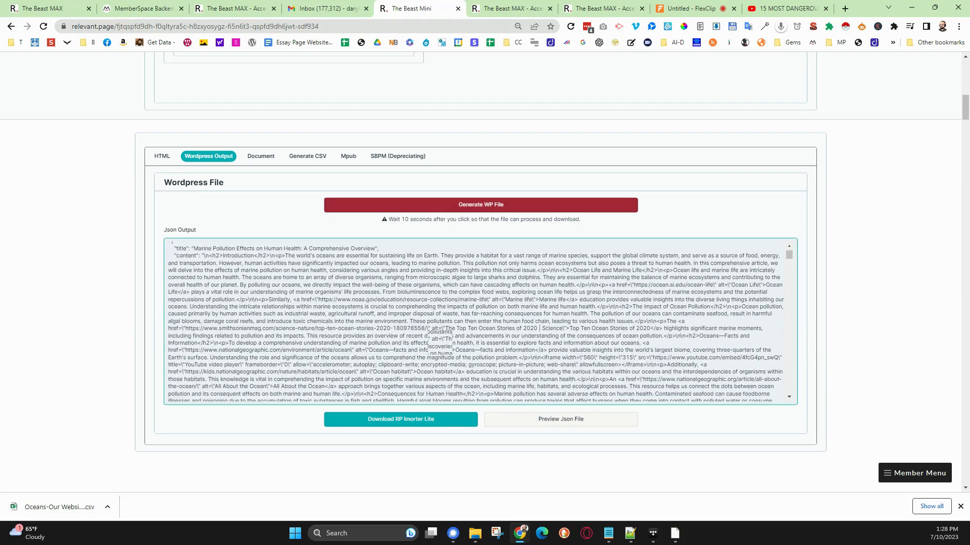
pyautogui.scroll(-10, 435, 337)
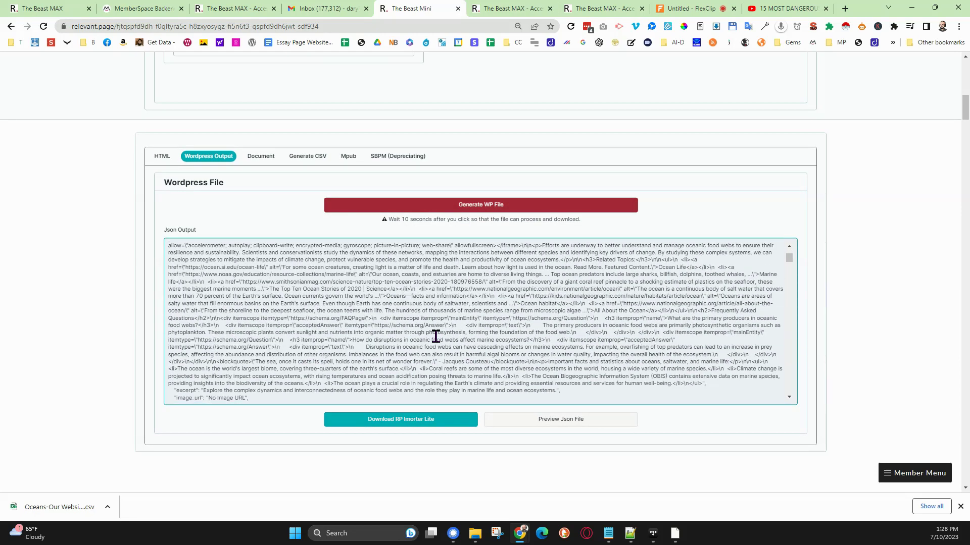
pyautogui.scroll(-3, 435, 336)
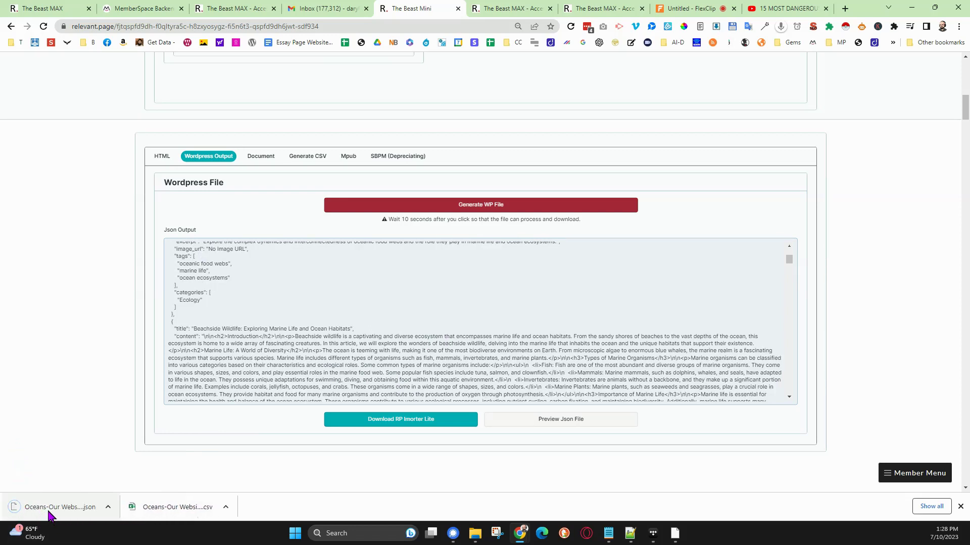
pyautogui.click(294, 350)
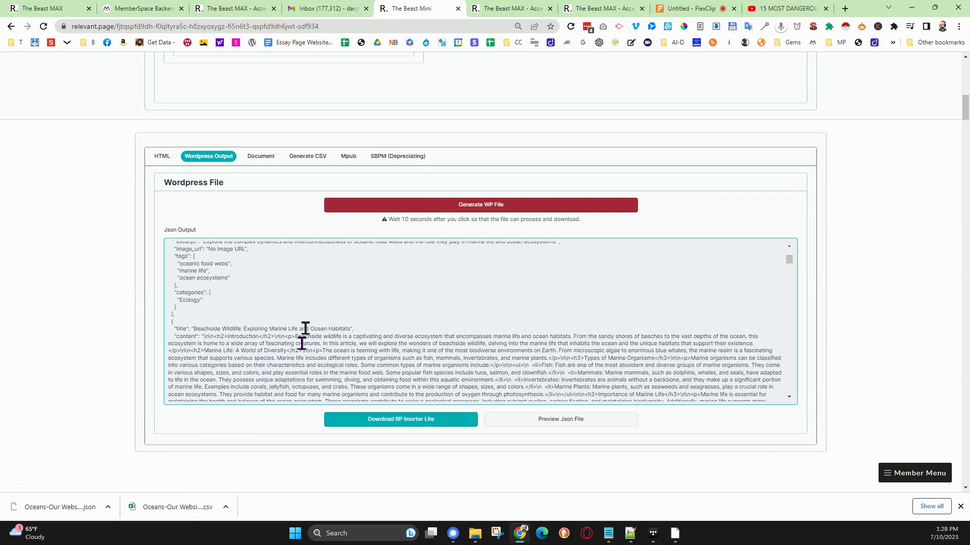
pyautogui.scroll(8, 314, 309)
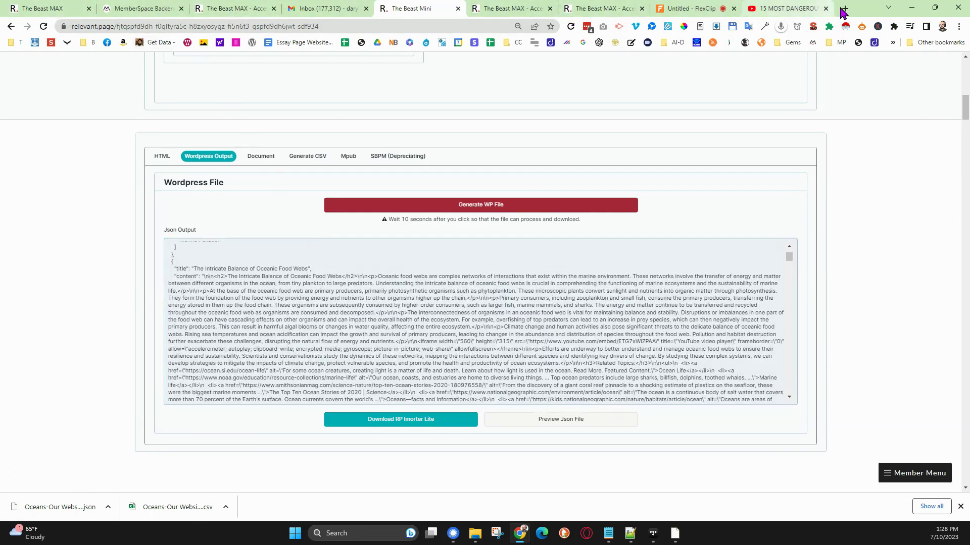
# - Open ledyard.xyz in a new browser tab and go to the Relevant Page Importer Lite settings in its WordPress admin
pyautogui.click(843, 11)
pyautogui.write('l')
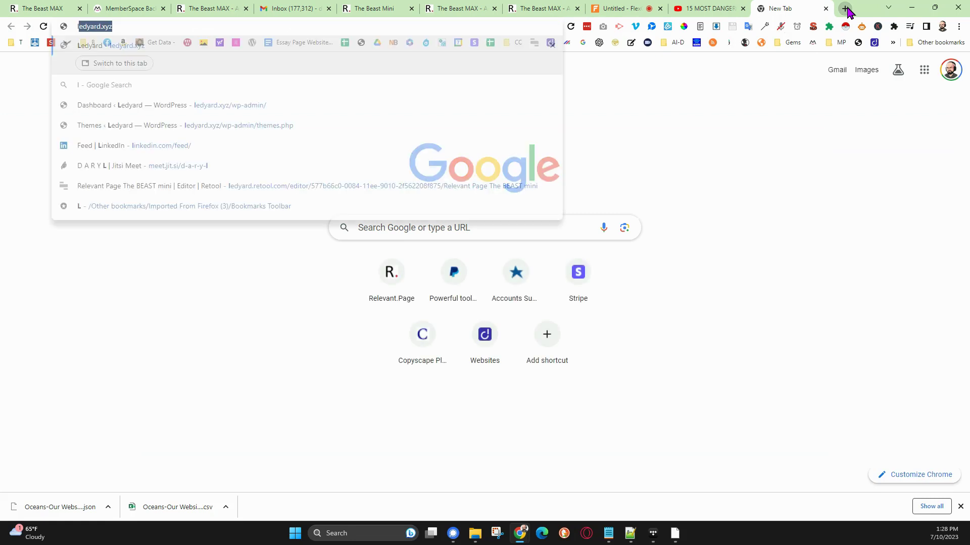
pyautogui.write('ed')
pyautogui.press('Return')
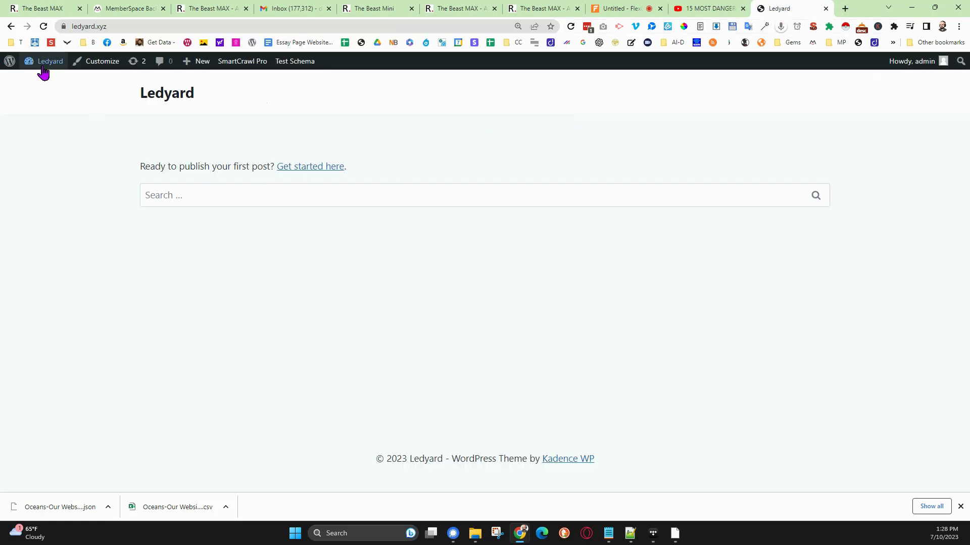
pyautogui.moveTo(45, 62)
pyautogui.click(40, 82)
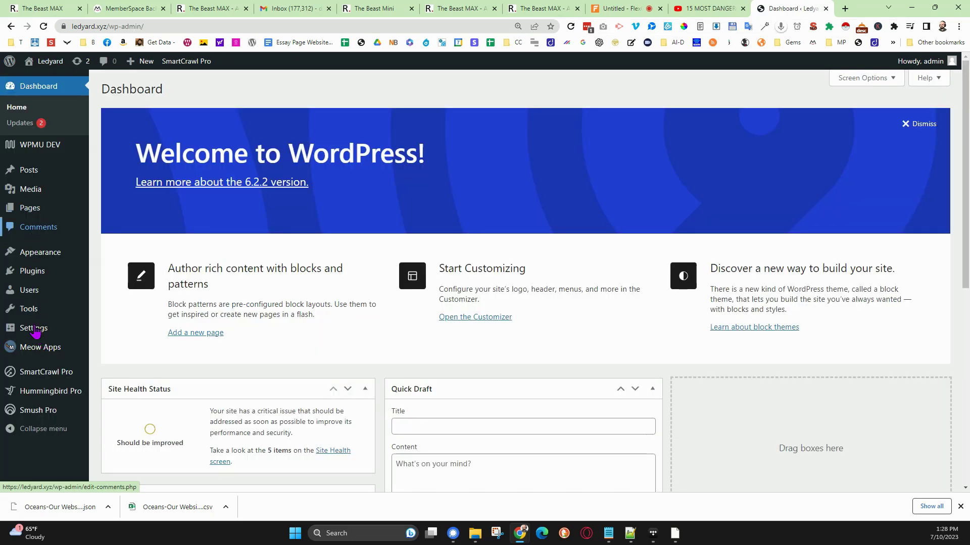
pyautogui.moveTo(38, 333)
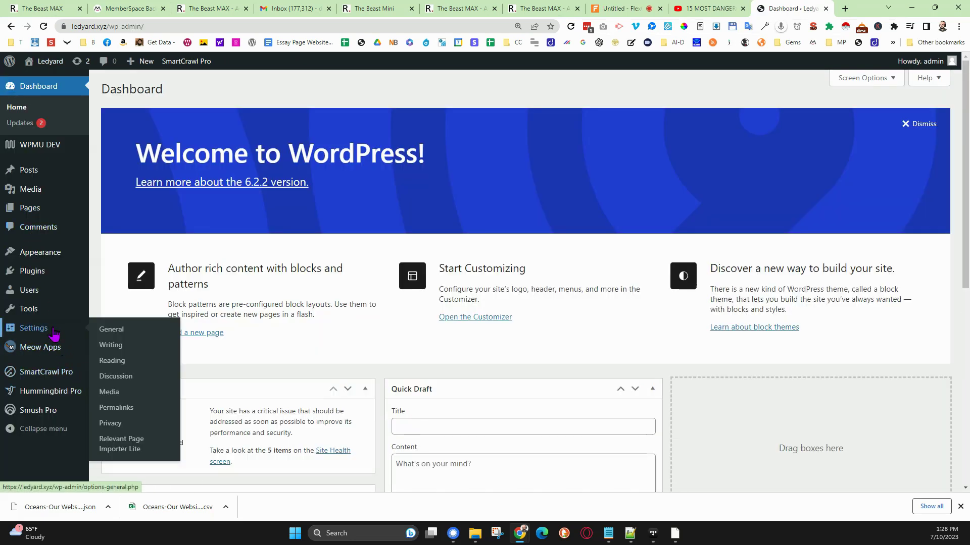
pyautogui.click(120, 444)
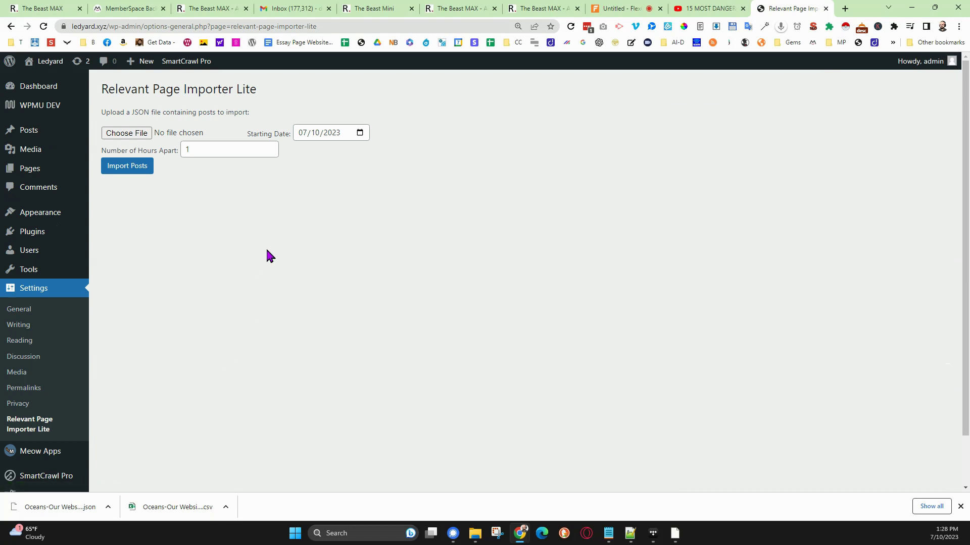
# - Choose Oceans-Our Website-RP-import-file- (2).json from the Downloads folder, sorted newest first, as the file to import
pyautogui.click(129, 134)
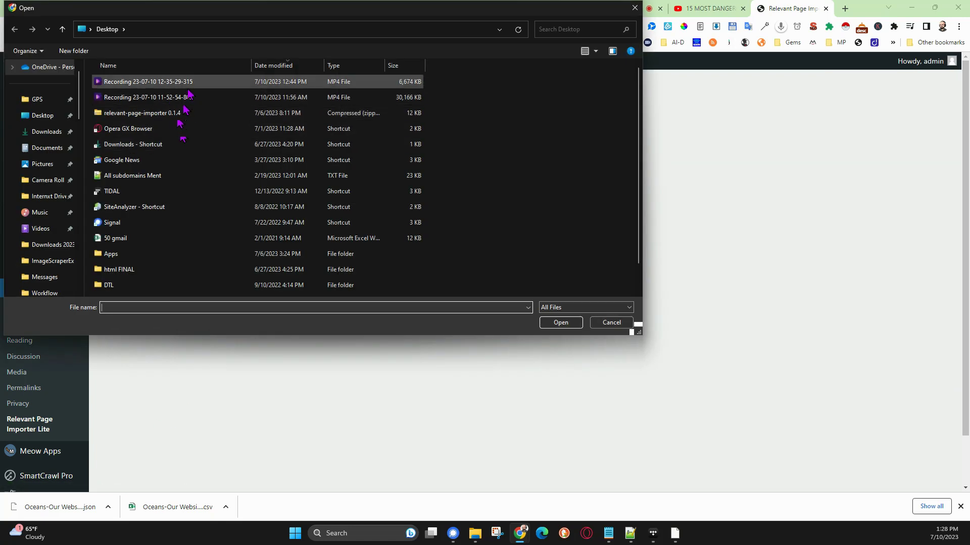
pyautogui.click(49, 131)
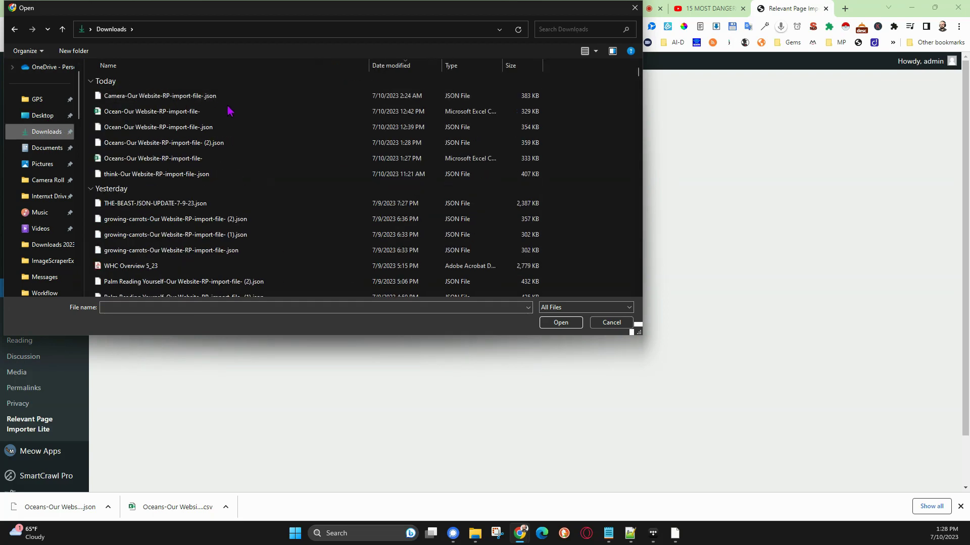
pyautogui.click(404, 65)
pyautogui.click(404, 65)
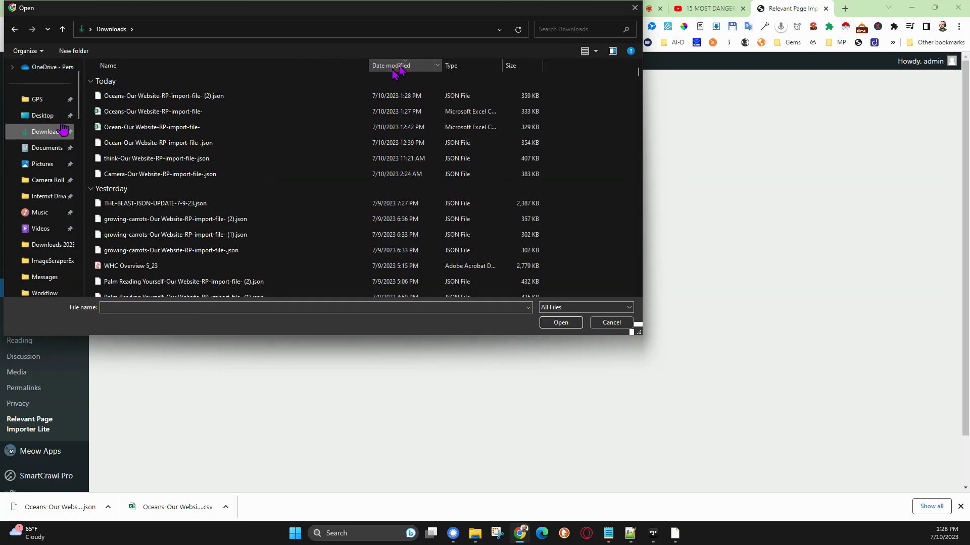
pyautogui.click(263, 96)
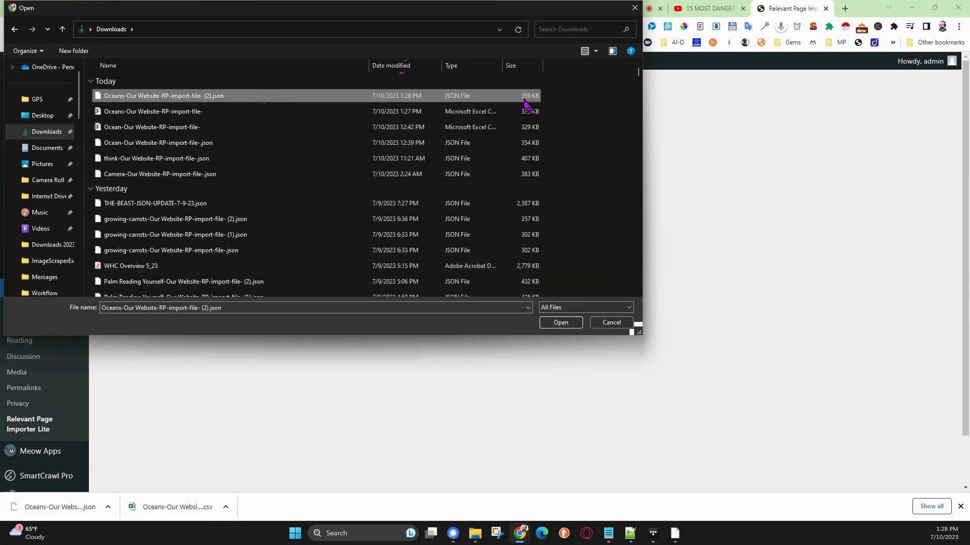
pyautogui.click(559, 322)
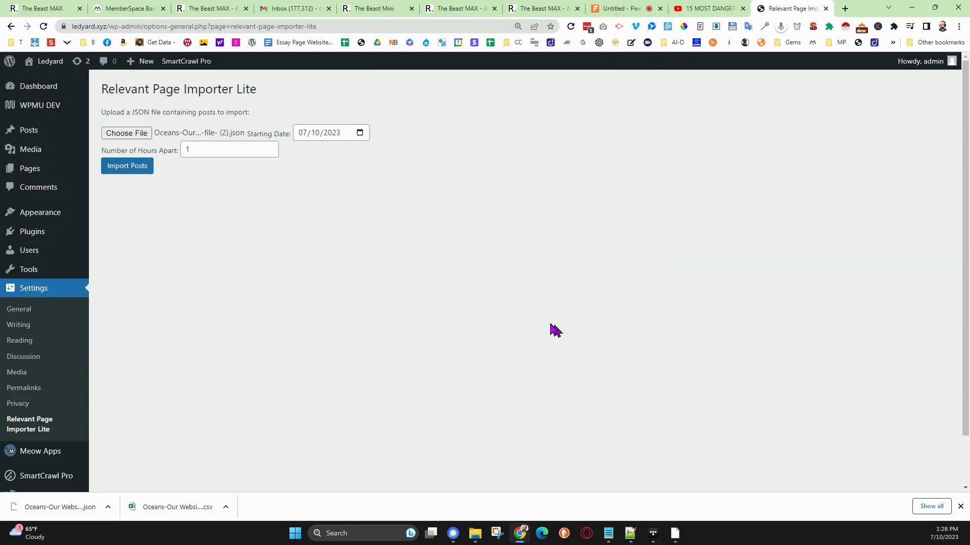
# - Set the starting date to 06/25/2023 and the number of hours apart to 9, and import the posts
pyautogui.click(360, 132)
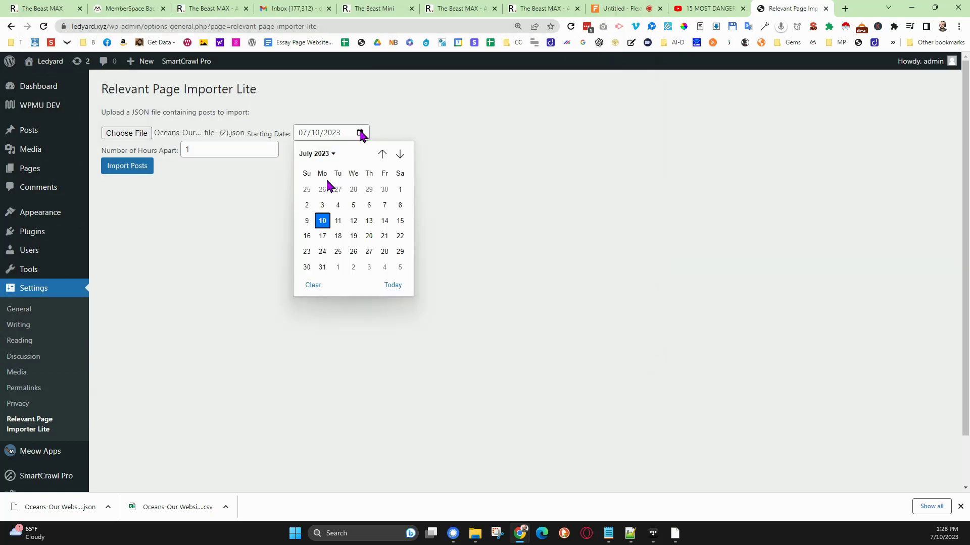
pyautogui.click(306, 189)
pyautogui.click(237, 152)
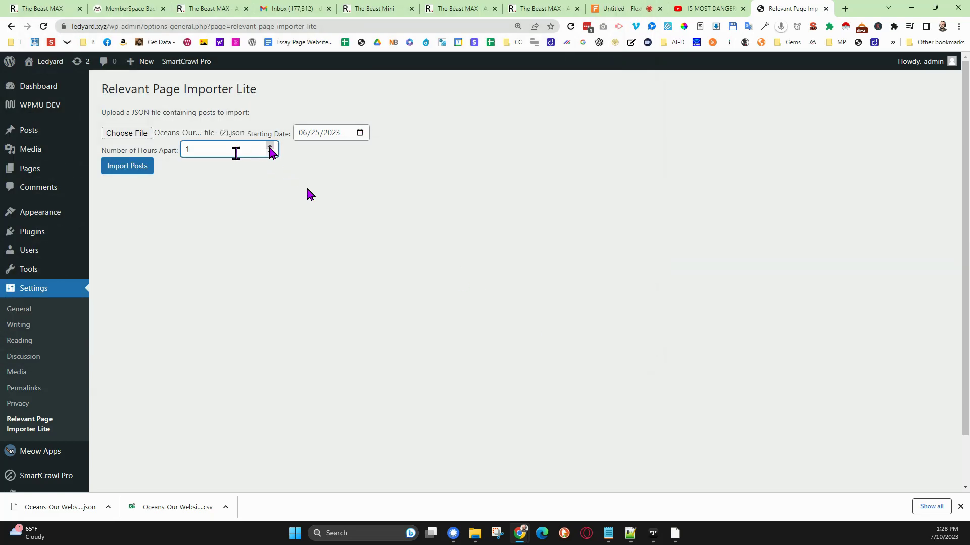
pyautogui.write('9')
pyautogui.click(151, 175)
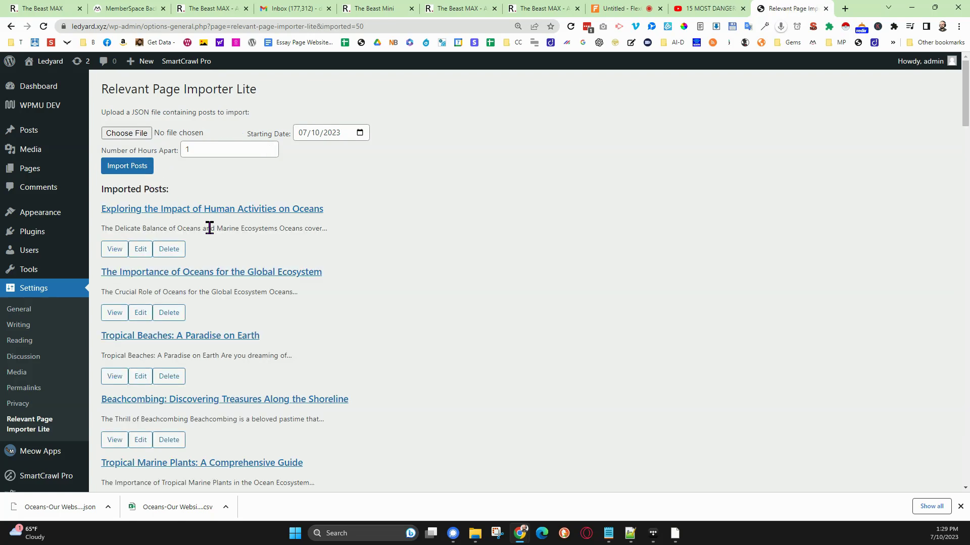
# - Look through the imported posts and open three for viewing in new tabs, starting with Unveiling the True Colors of Oceanic Organisms: Exploring Marine Life and Ocean Habitats
pyautogui.scroll(-1, 295, 234)
pyautogui.scroll(-10, 295, 235)
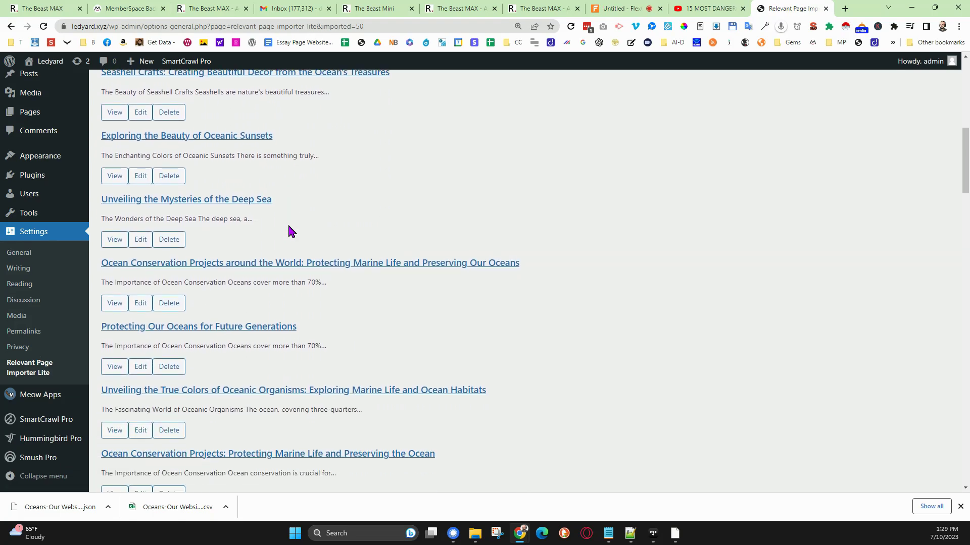
pyautogui.scroll(-7, 289, 230)
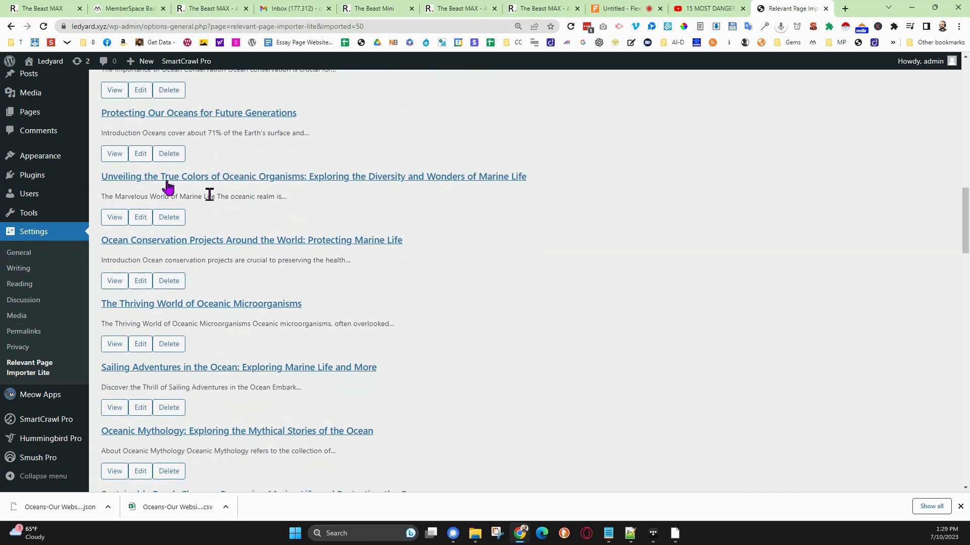
pyautogui.scroll(4, 65, 132)
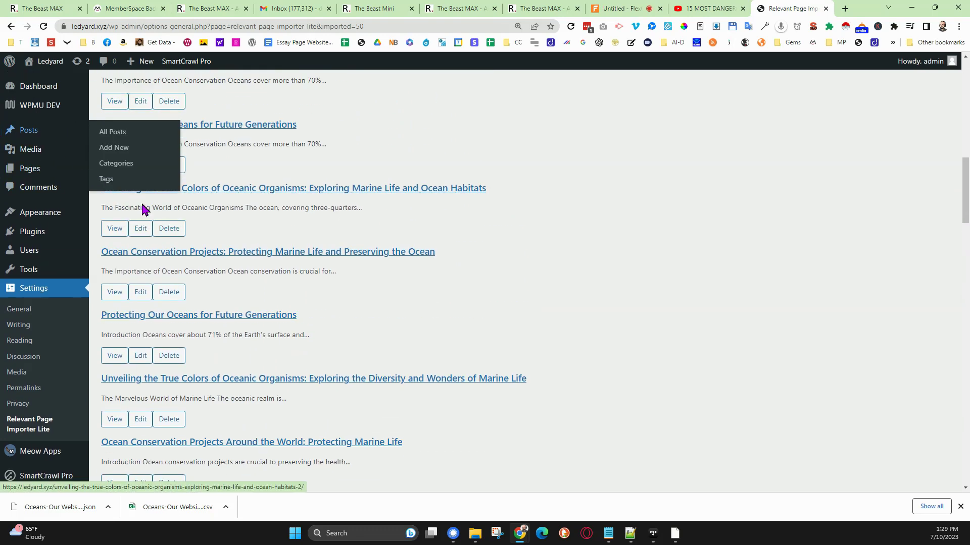
pyautogui.middleClick(117, 230)
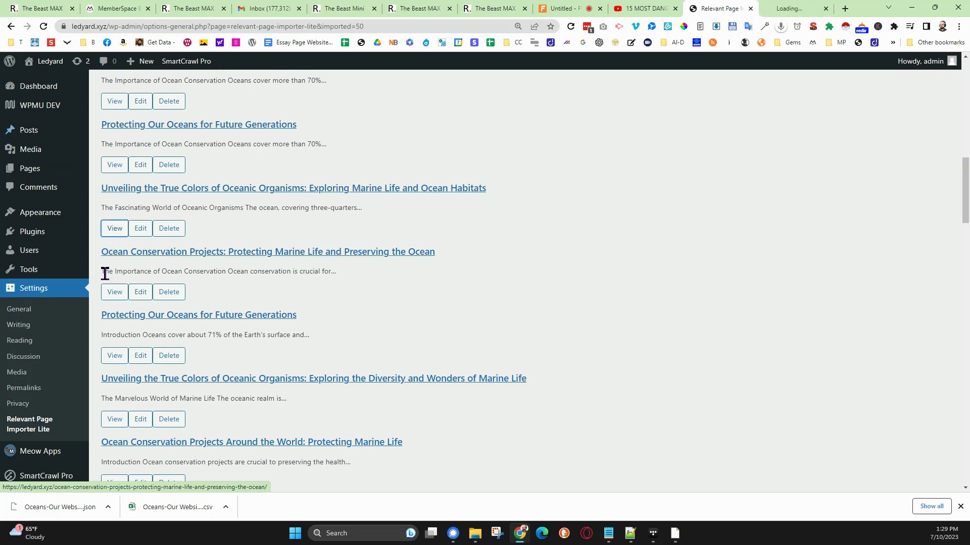
pyautogui.middleClick(107, 294)
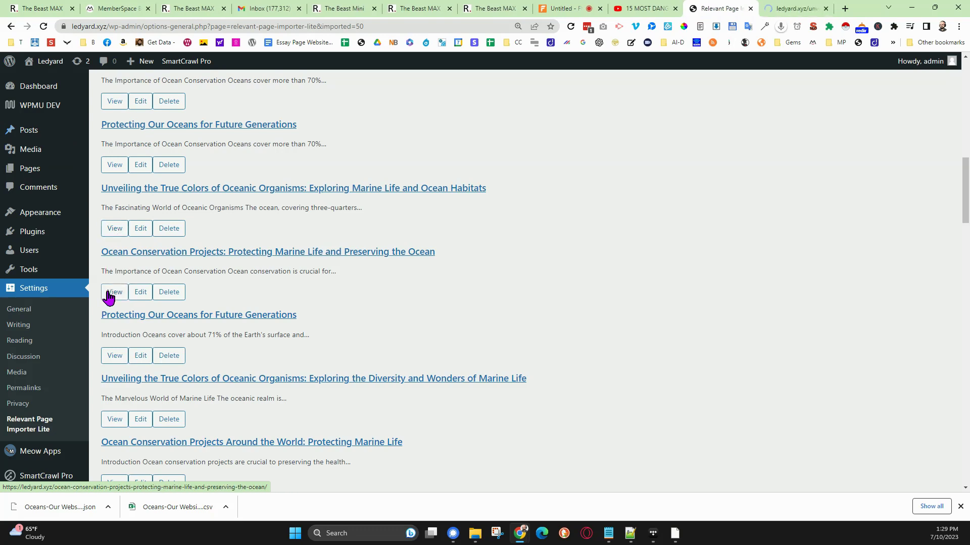
pyautogui.middleClick(113, 358)
pyautogui.click(659, 10)
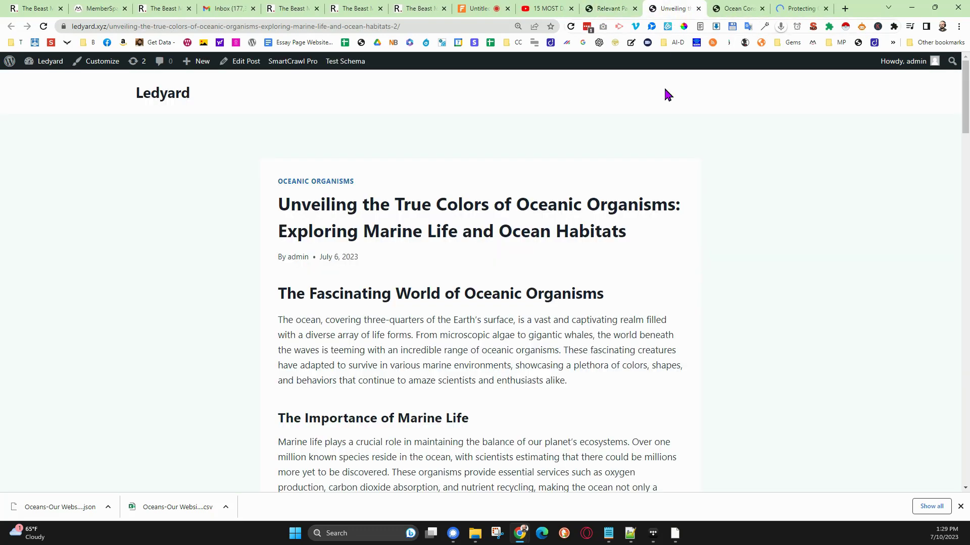
# - Review the Unveiling the True Colors of Oceanic Organisms post, including its category, date, headings, embedded video and body text
pyautogui.scroll(-3, 661, 237)
pyautogui.scroll(3, 657, 235)
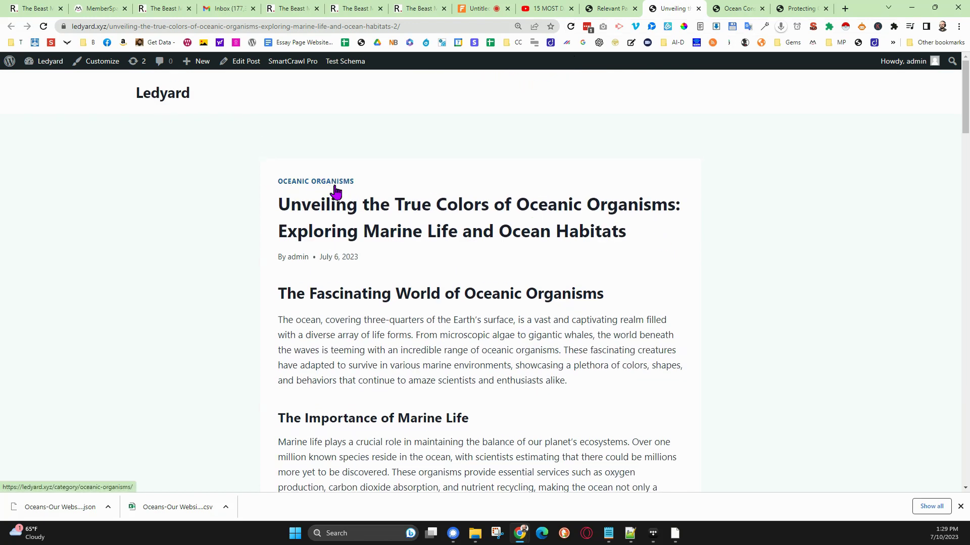
pyautogui.scroll(-8, 353, 273)
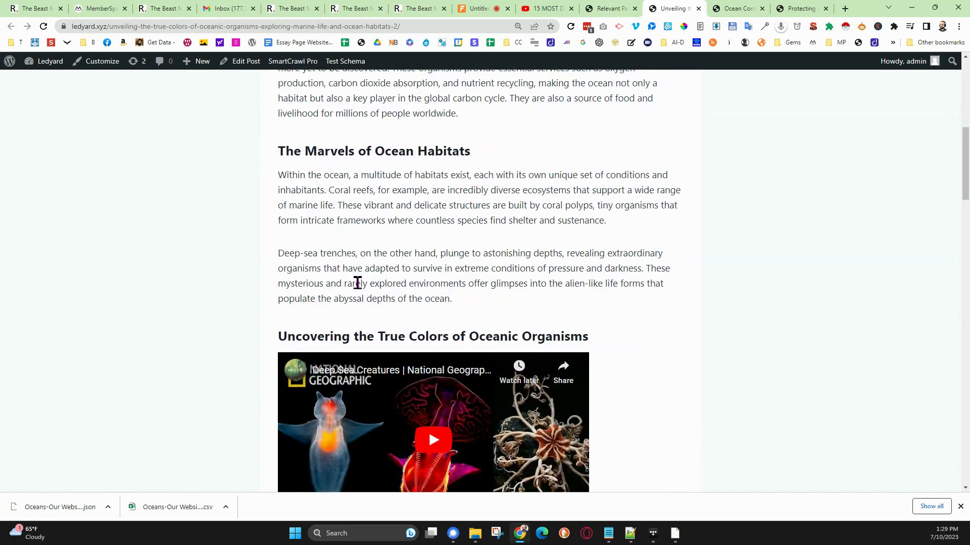
pyautogui.scroll(-7, 357, 283)
pyautogui.scroll(-6, 358, 286)
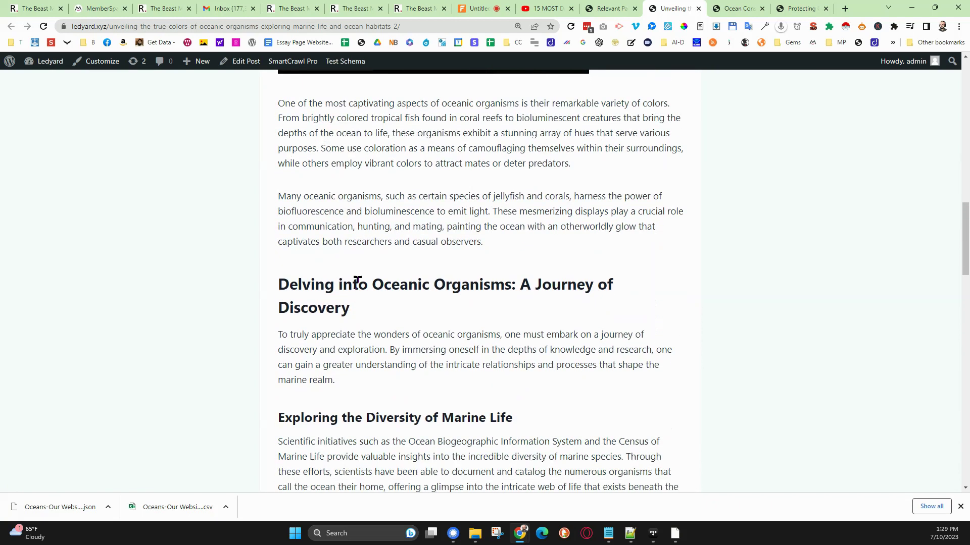
pyautogui.scroll(-2, 357, 279)
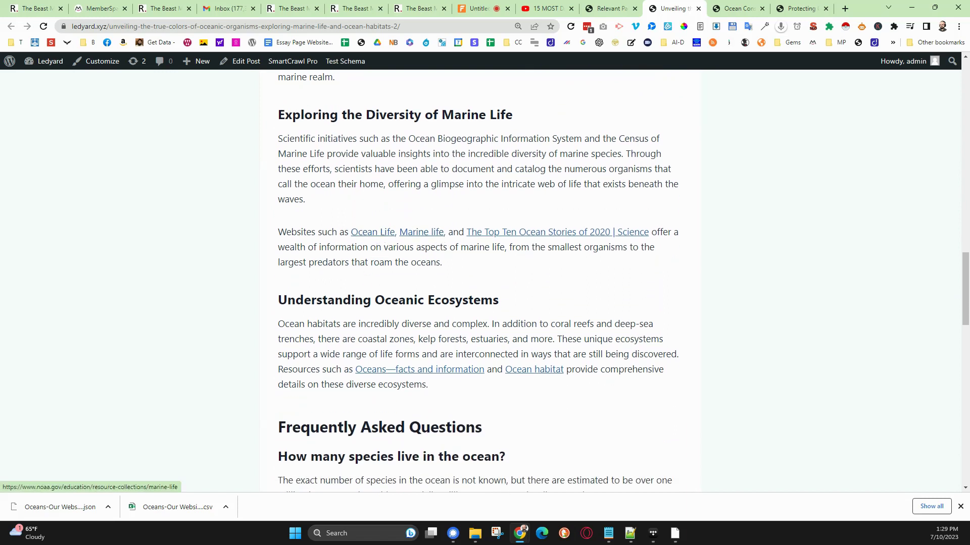
# - Check the article's Ocean Life, Marine life and The Top Ten Ocean Stories of 2020 source links in separate tabs and return to the post
pyautogui.keyDown('ctrl'); pyautogui.click(373, 234); pyautogui.keyUp('ctrl')
pyautogui.keyDown('ctrl'); pyautogui.click(414, 234); pyautogui.keyUp('ctrl')
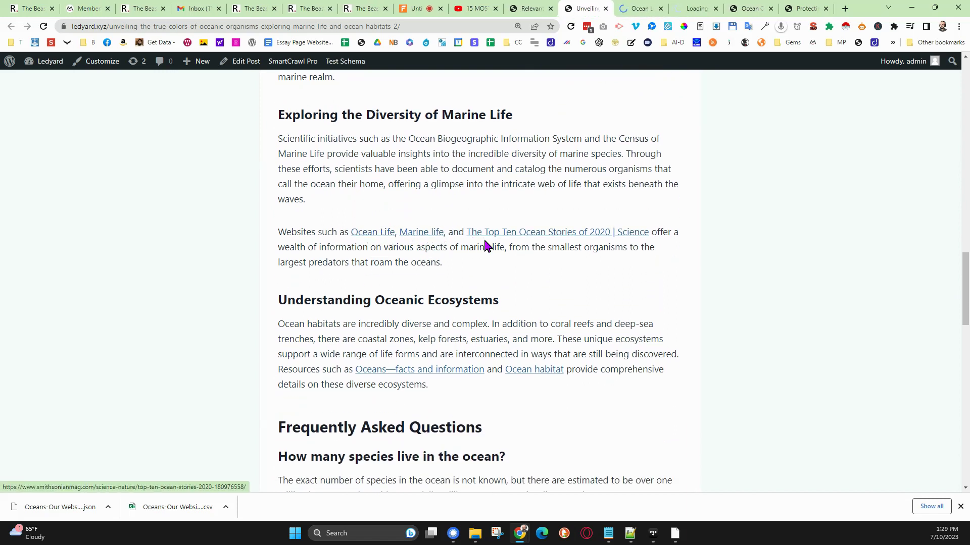
pyautogui.keyDown('ctrl'); pyautogui.click(514, 233); pyautogui.keyUp('ctrl')
pyautogui.click(600, 10)
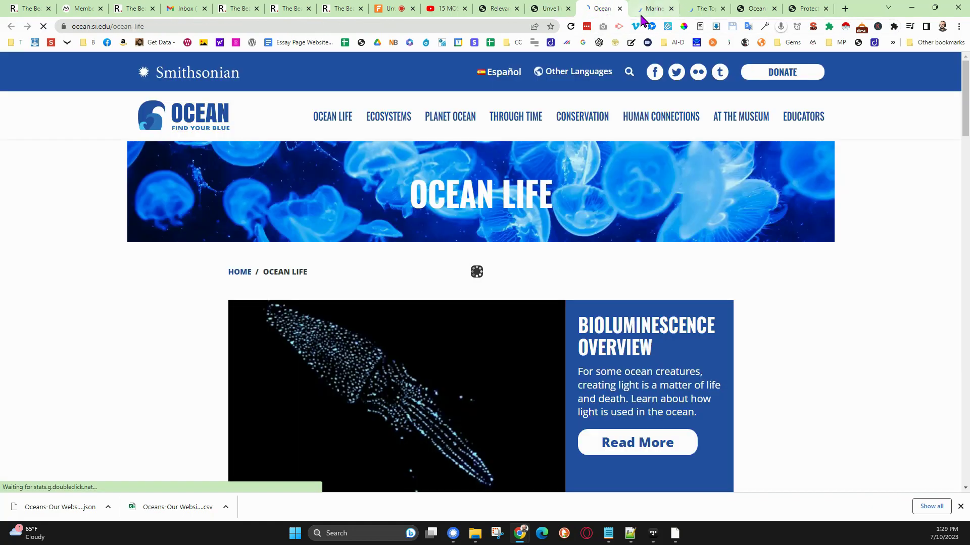
pyautogui.click(652, 12)
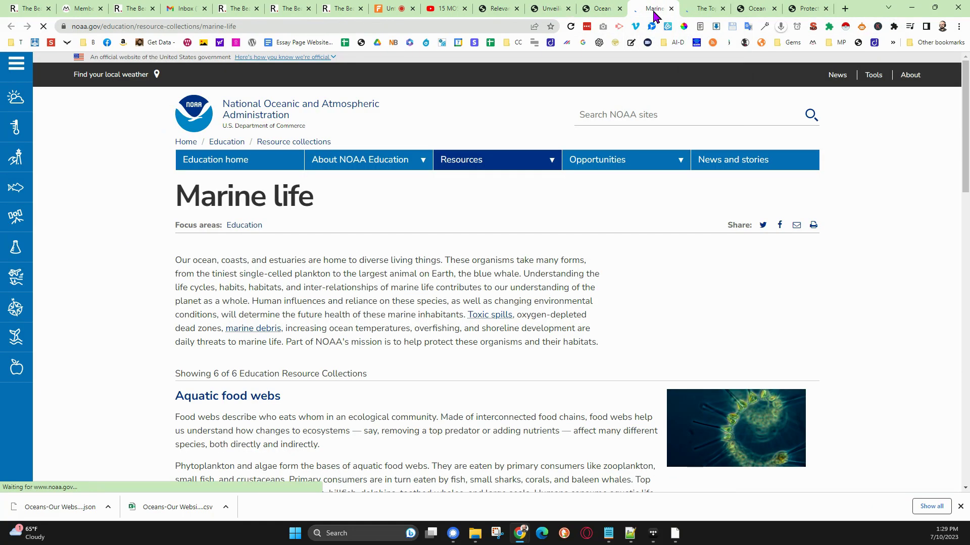
pyautogui.click(683, 11)
pyautogui.click(556, 8)
# - Examine the post's FAQ, conclusion and tags, and follow its next-post link to Protecting Our Oceans for Future Generations
pyautogui.scroll(-4, 435, 396)
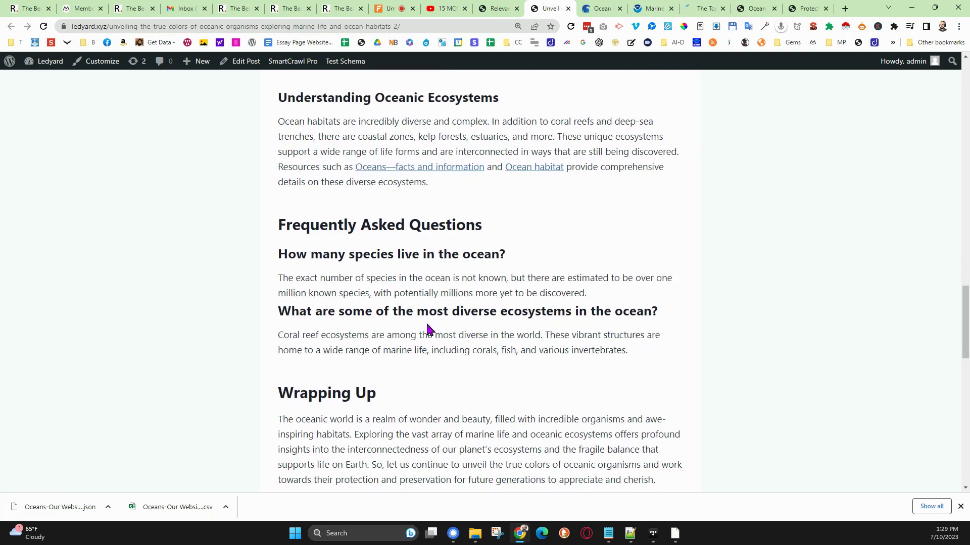
pyautogui.scroll(-3, 425, 325)
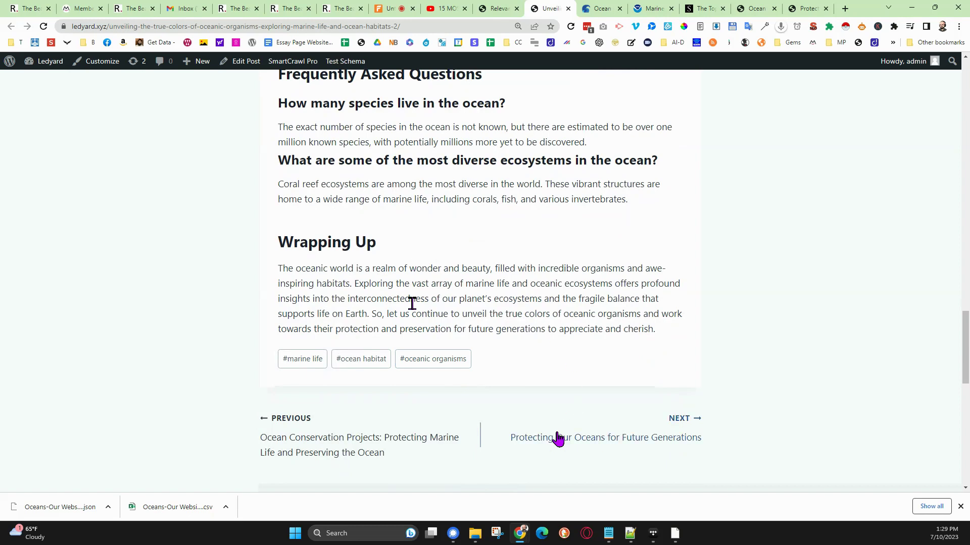
pyautogui.click(581, 439)
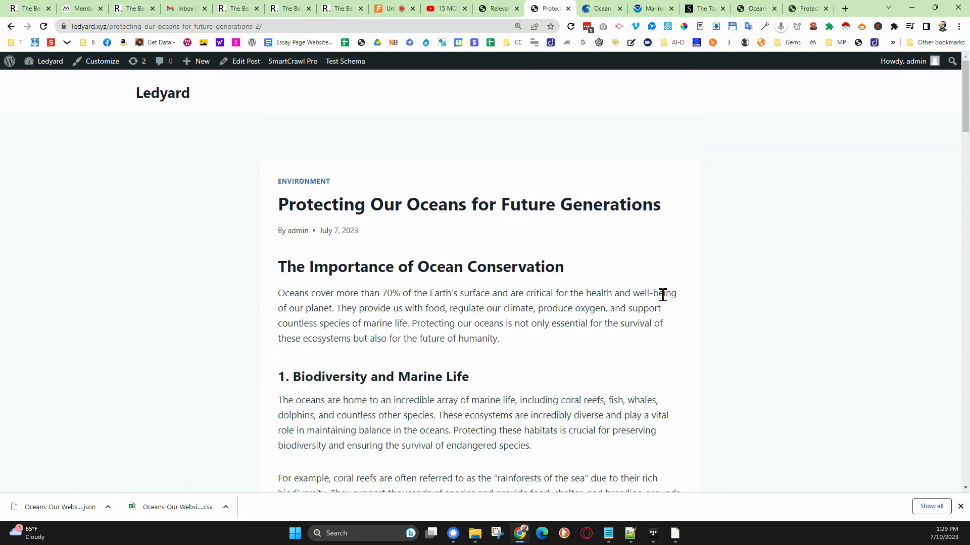
# - Review the Protecting Our Oceans for Future Generations post, check its The Top Ten Ocean Stories of 2020 link in a new tab, and close that tab
pyautogui.scroll(-6, 662, 294)
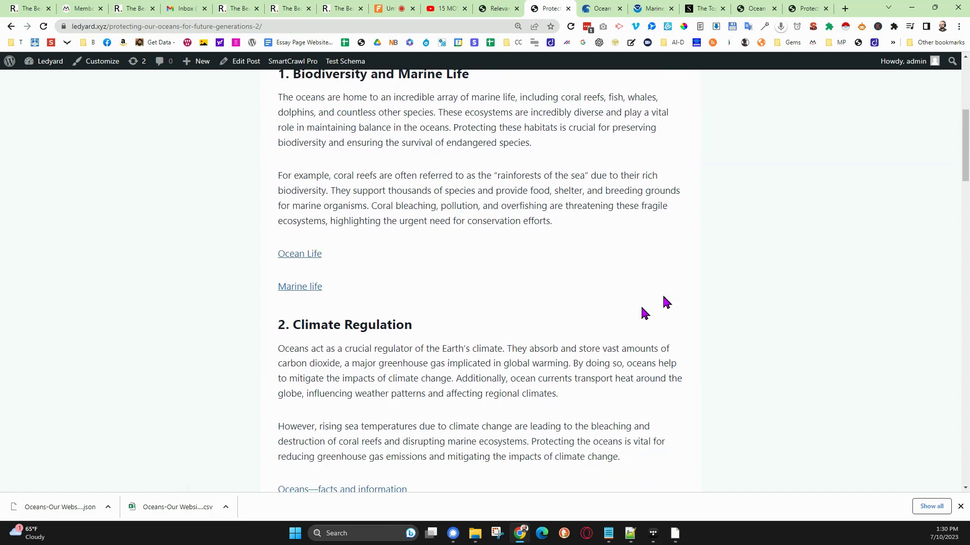
pyautogui.scroll(-5, 593, 313)
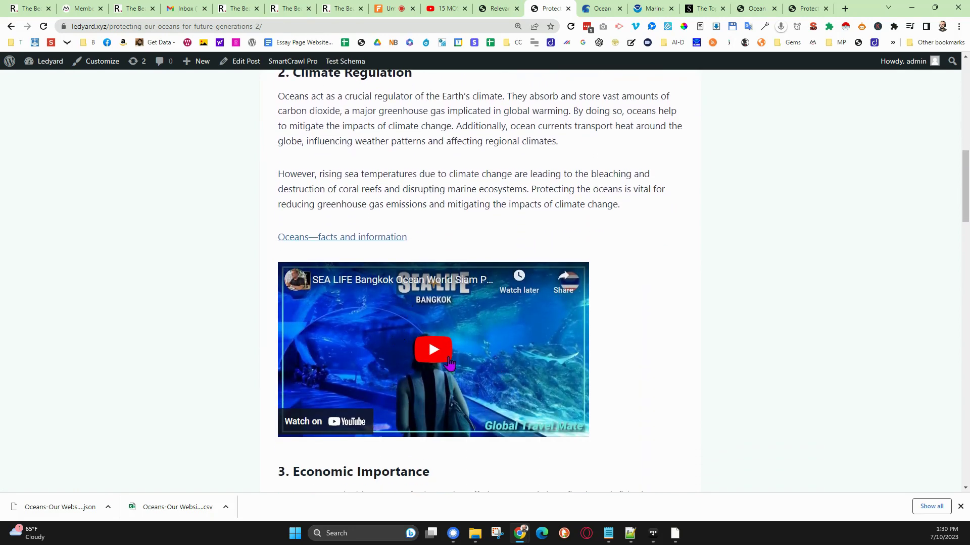
pyautogui.scroll(-7, 449, 363)
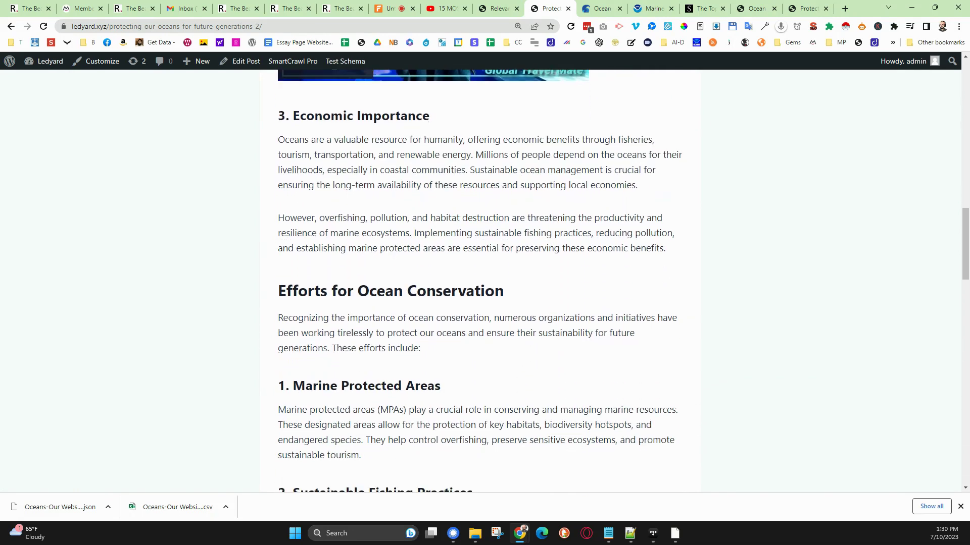
pyautogui.scroll(-8, 514, 354)
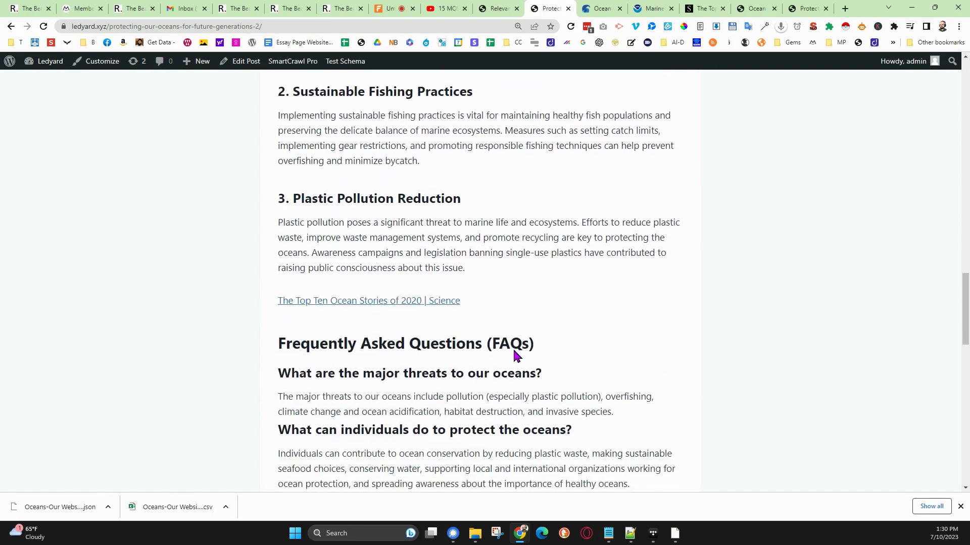
pyautogui.click(386, 302)
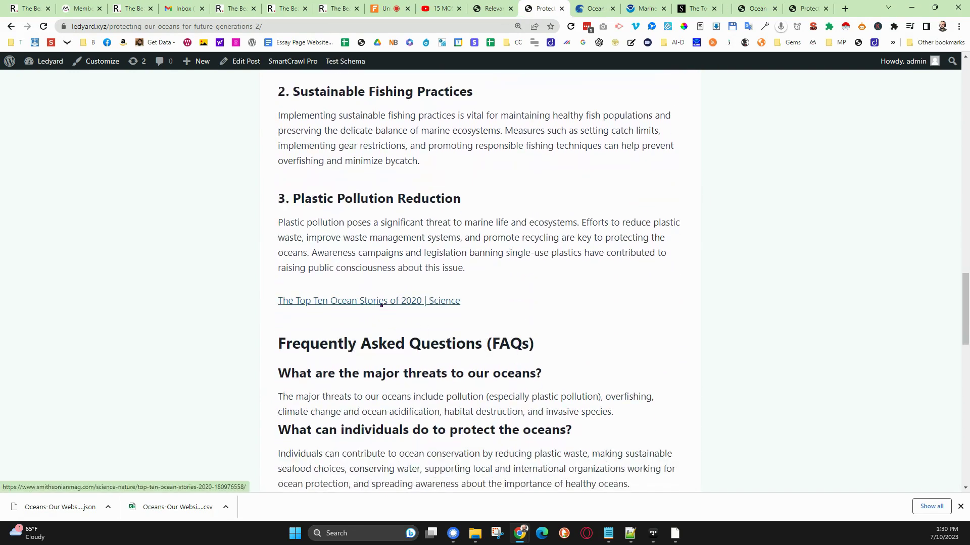
pyautogui.click(707, 9)
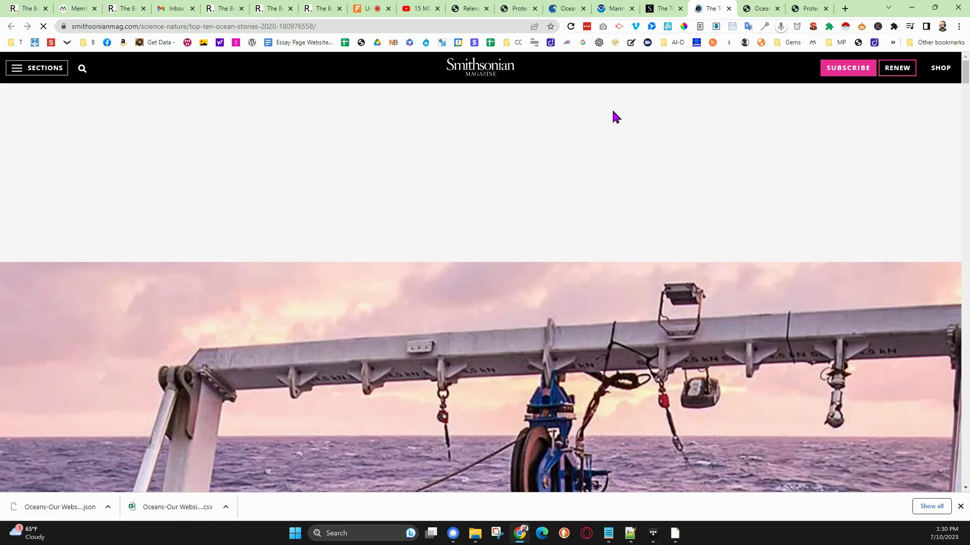
pyautogui.click(729, 9)
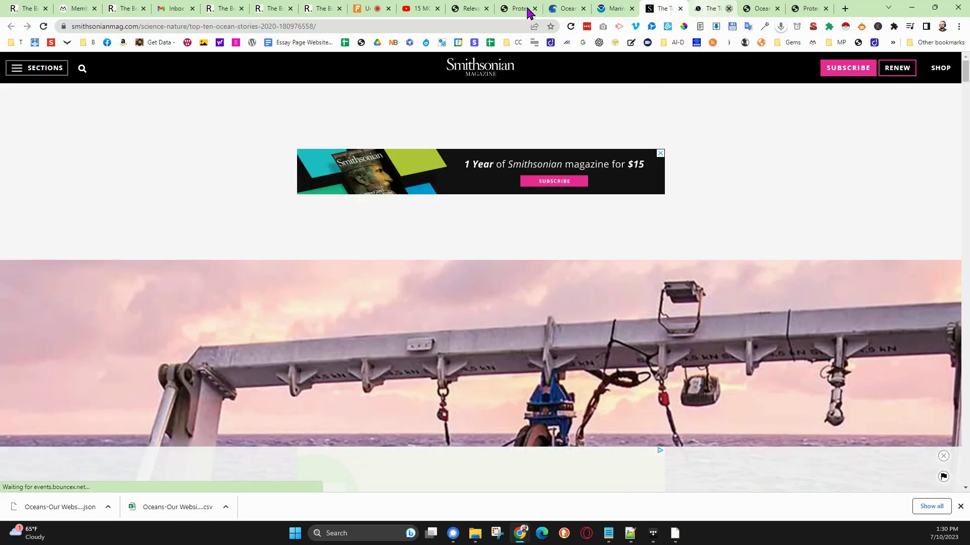
# - Return to the importer tab and open the list of all posts to examine their categories, tags and scheduled dates
pyautogui.click(469, 9)
pyautogui.scroll(-7, 389, 260)
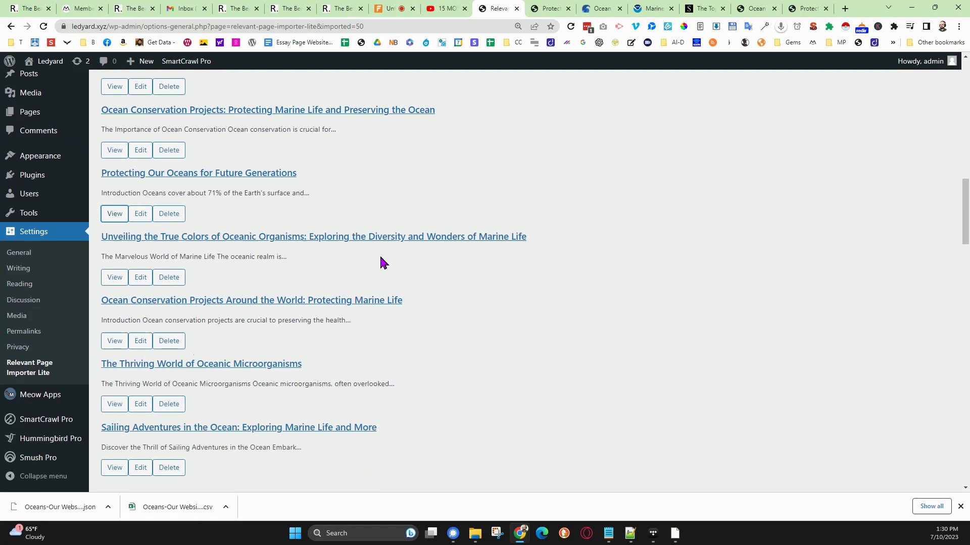
pyautogui.scroll(4, 227, 222)
pyautogui.scroll(3, 76, 165)
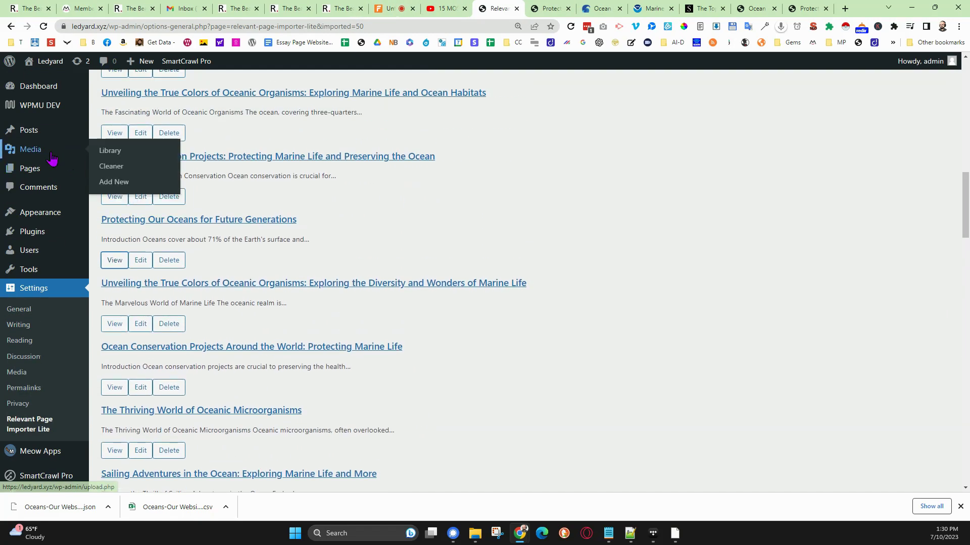
pyautogui.click(34, 134)
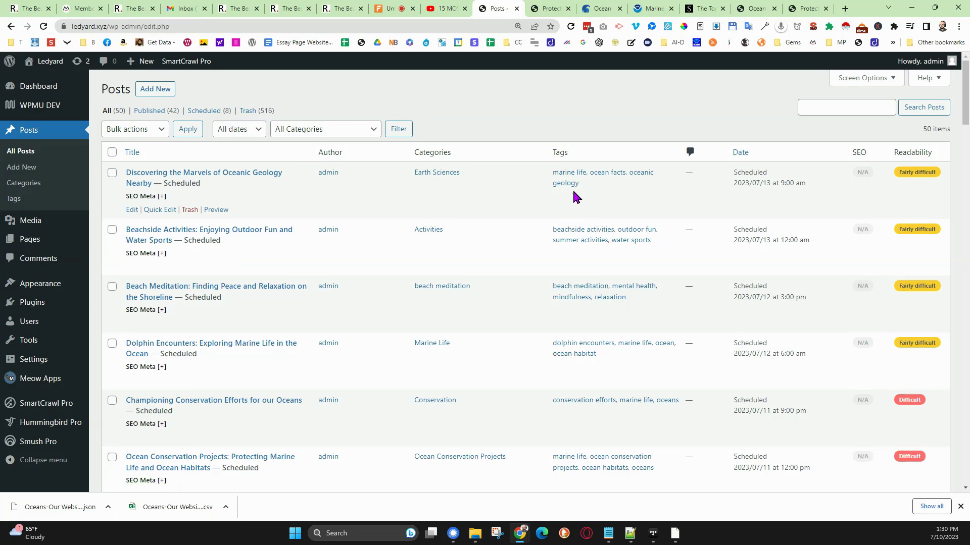
pyautogui.scroll(-4, 576, 189)
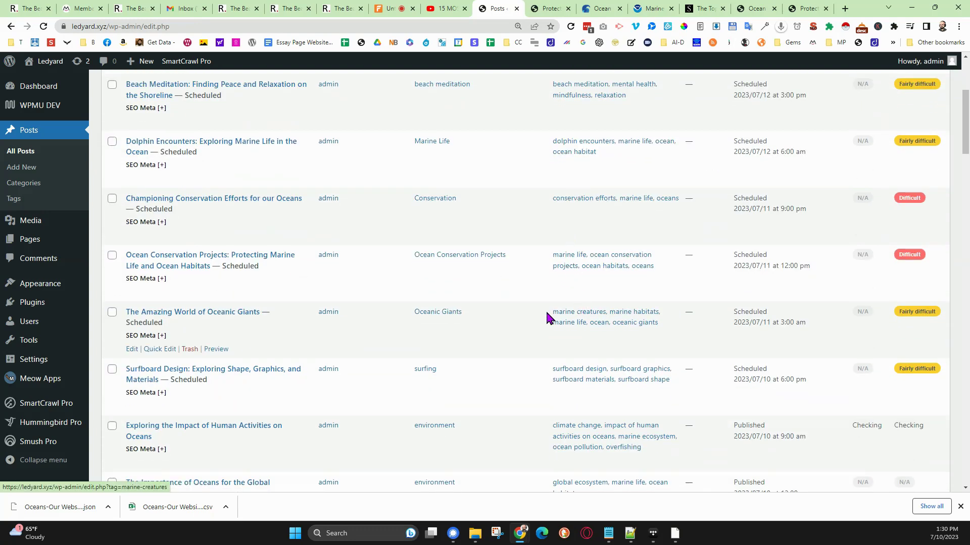
pyautogui.scroll(4, 460, 303)
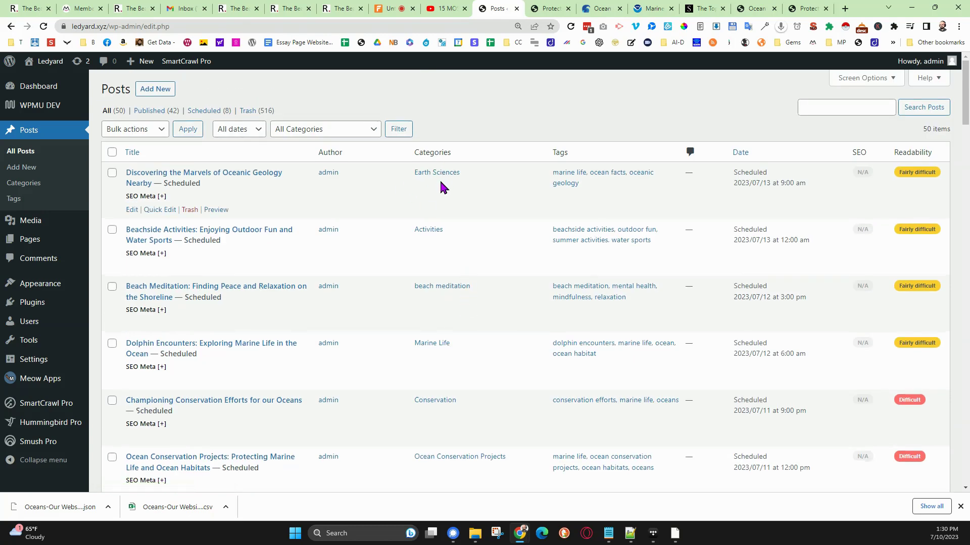
# - Go back to the WordPress dashboard and open the Menus page under the site's appearance settings
pyautogui.click(40, 79)
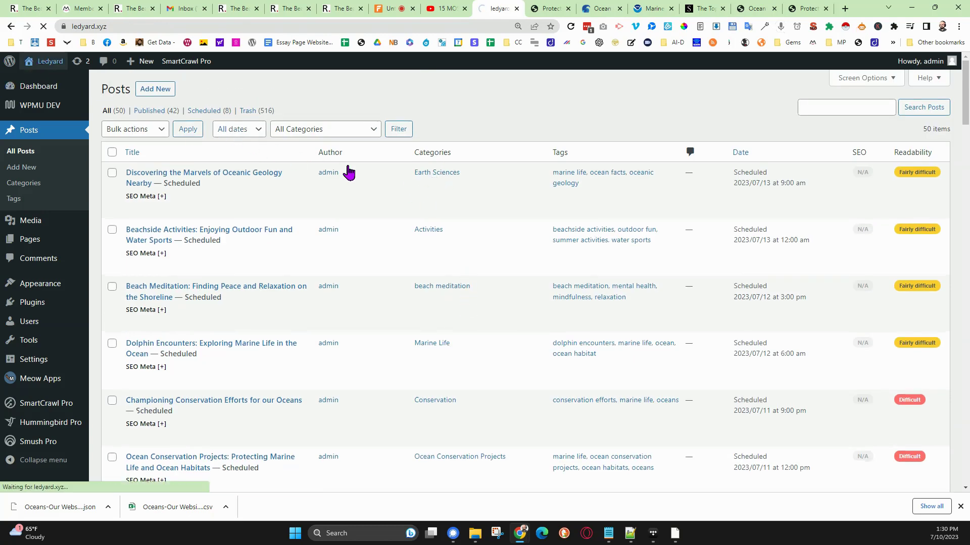
pyautogui.moveTo(45, 61)
pyautogui.click(31, 79)
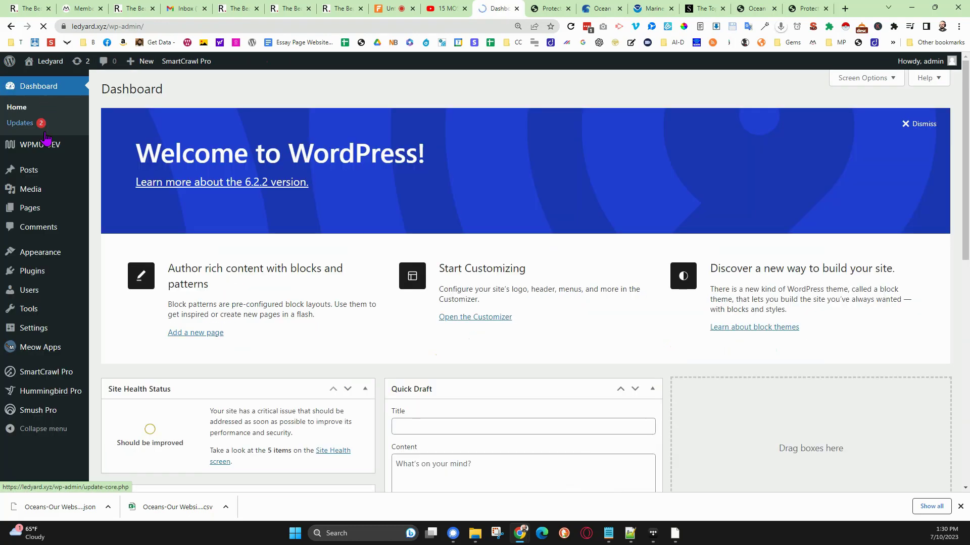
pyautogui.moveTo(36, 253)
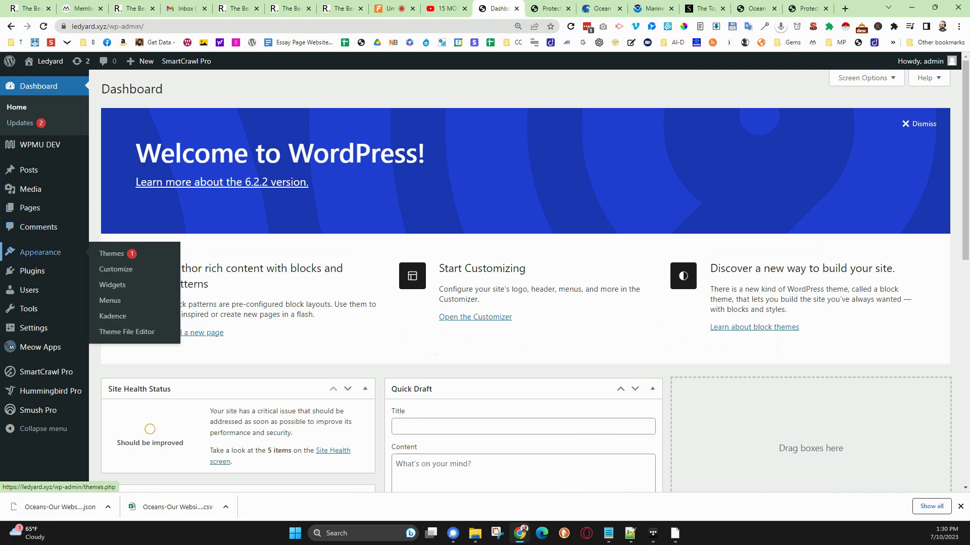
pyautogui.click(110, 303)
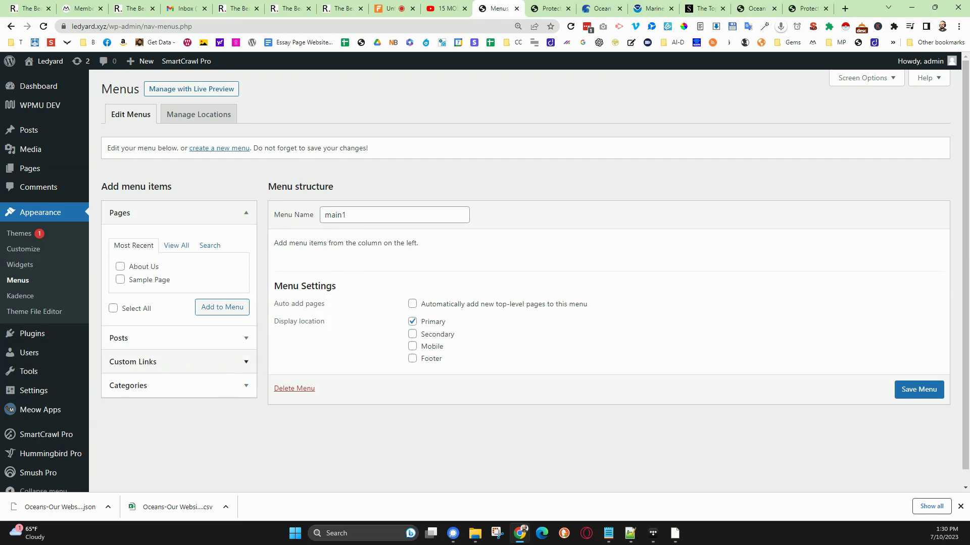
# - Show the most used categories available as items for the main1 menu
pyautogui.click(177, 362)
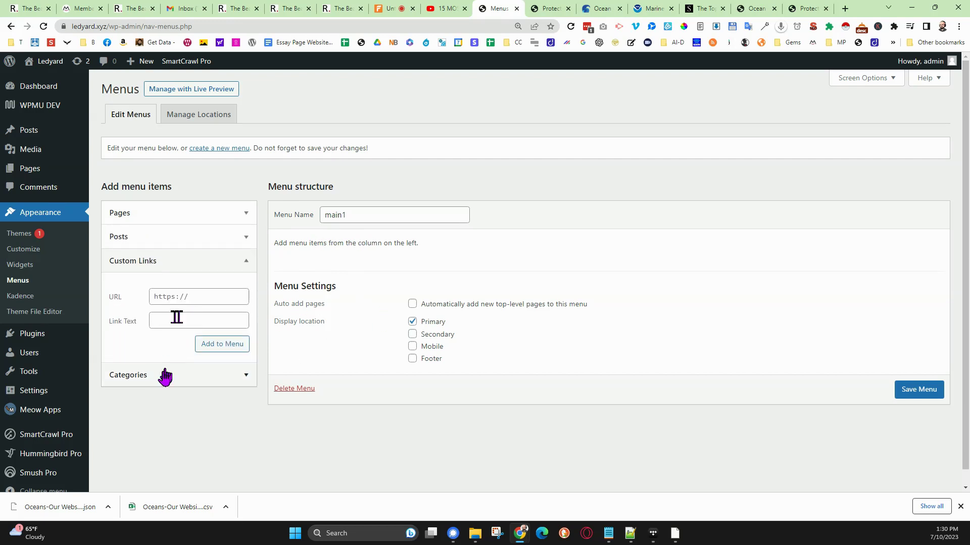
pyautogui.click(165, 375)
pyautogui.click(167, 318)
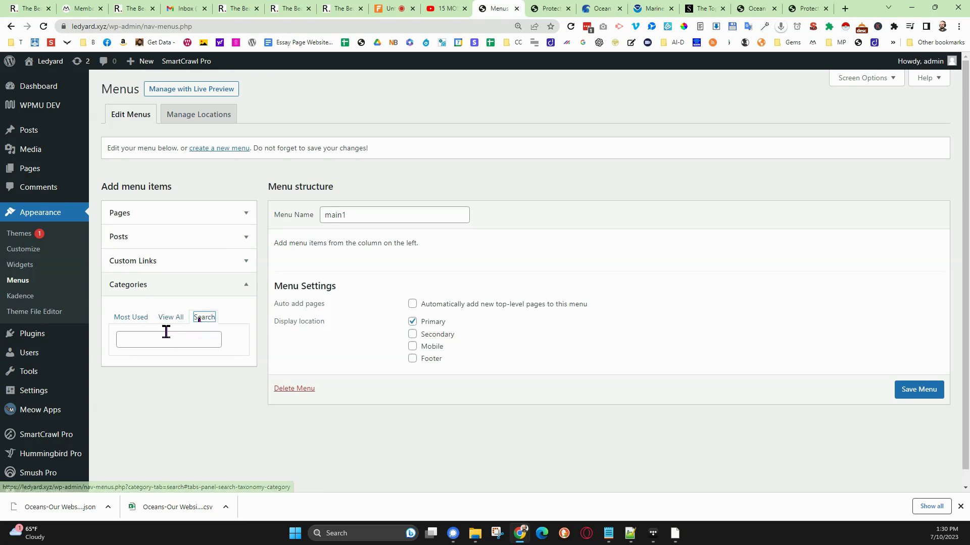
pyautogui.click(135, 317)
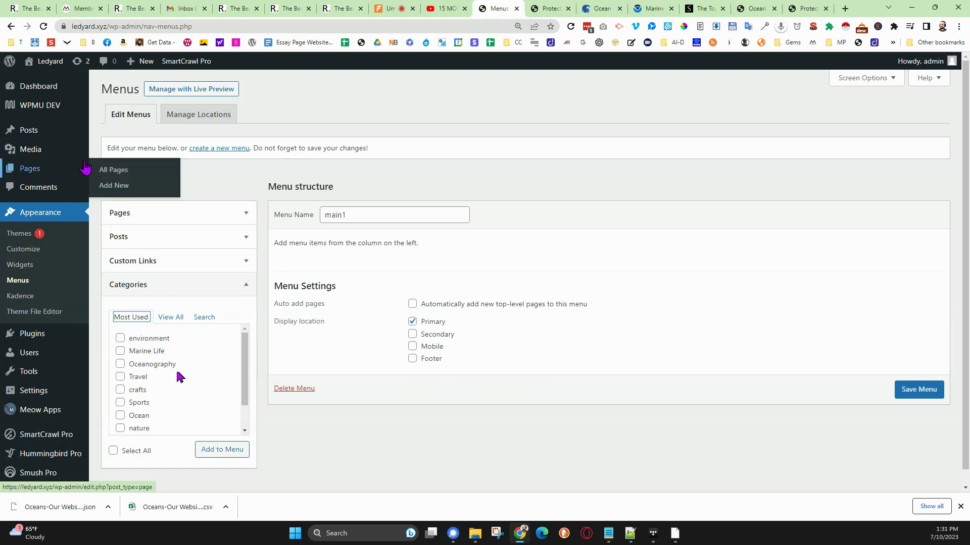
# - Open the site's post categories page and examine the category list and its available bulk actions
pyautogui.click(46, 132)
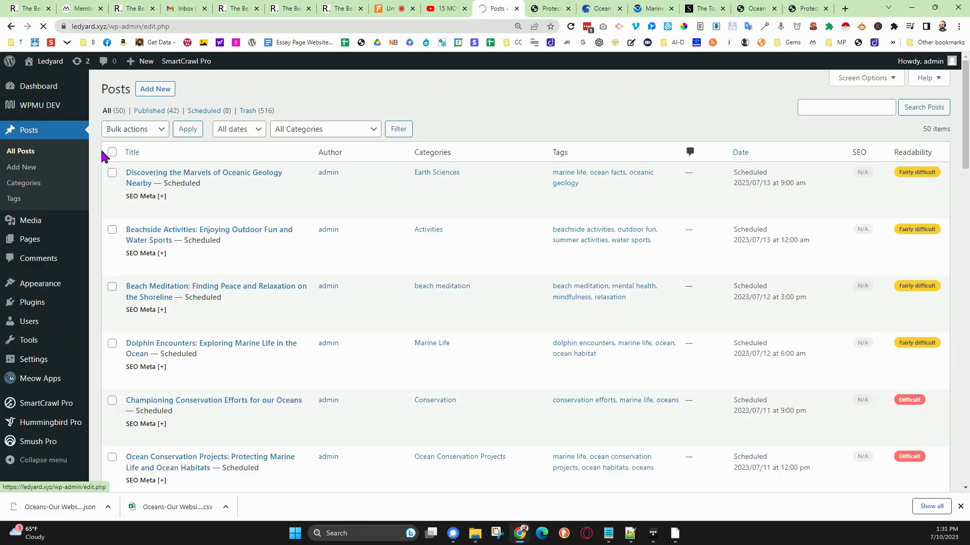
pyautogui.click(23, 183)
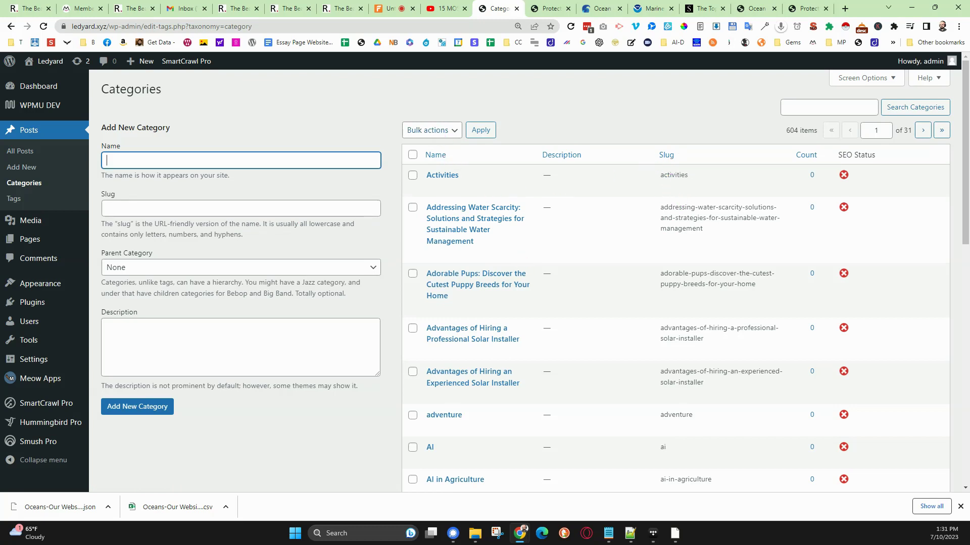
pyautogui.click(442, 133)
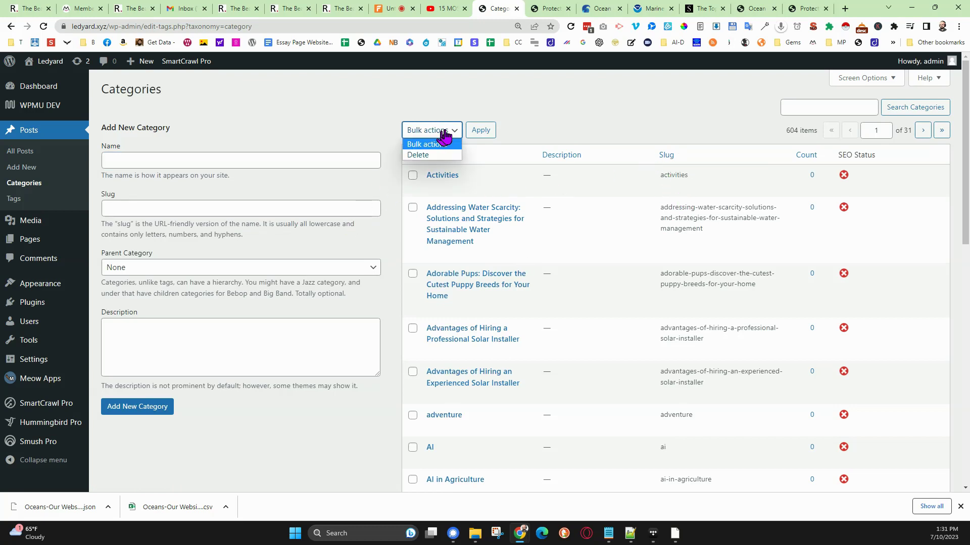
pyautogui.click(444, 136)
pyautogui.scroll(-1, 521, 321)
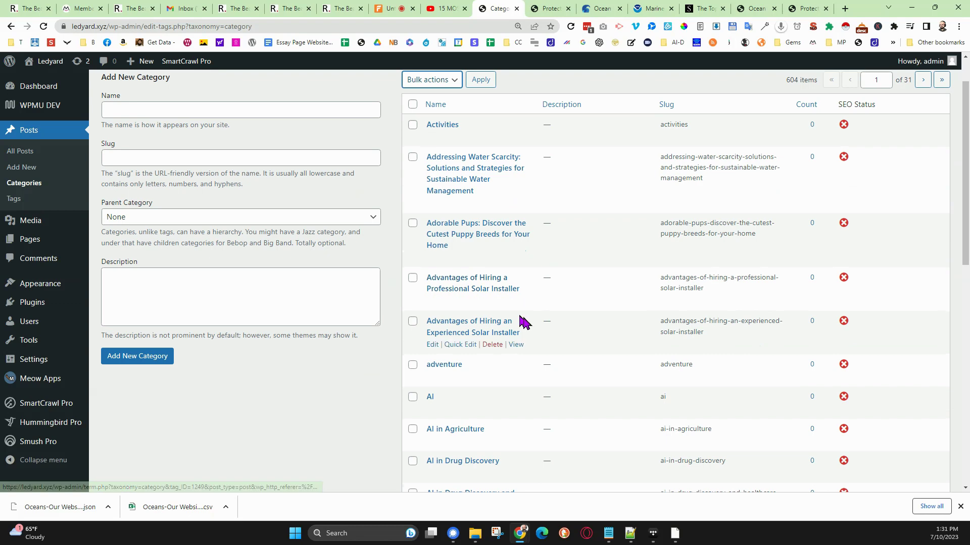
pyautogui.scroll(-7, 523, 322)
pyautogui.scroll(5, 524, 321)
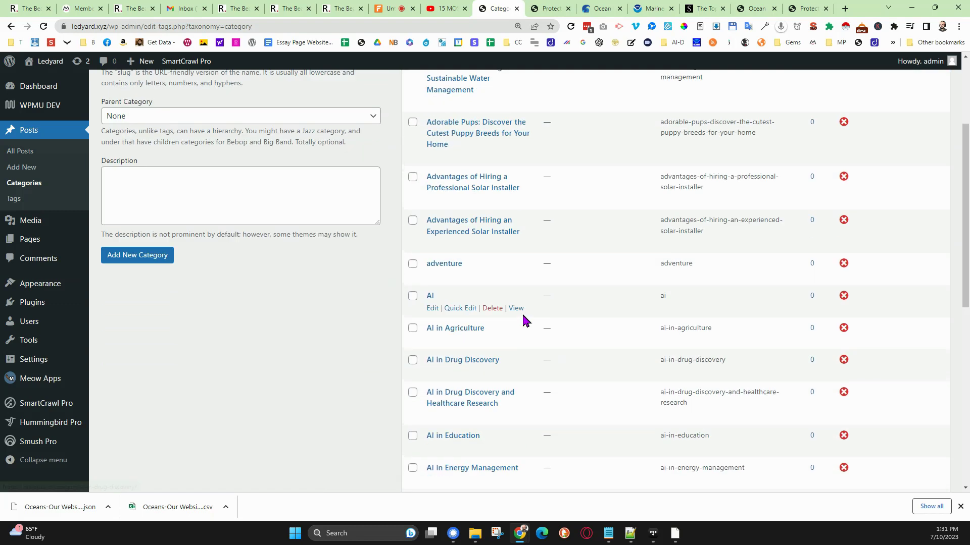
pyautogui.scroll(3, 523, 315)
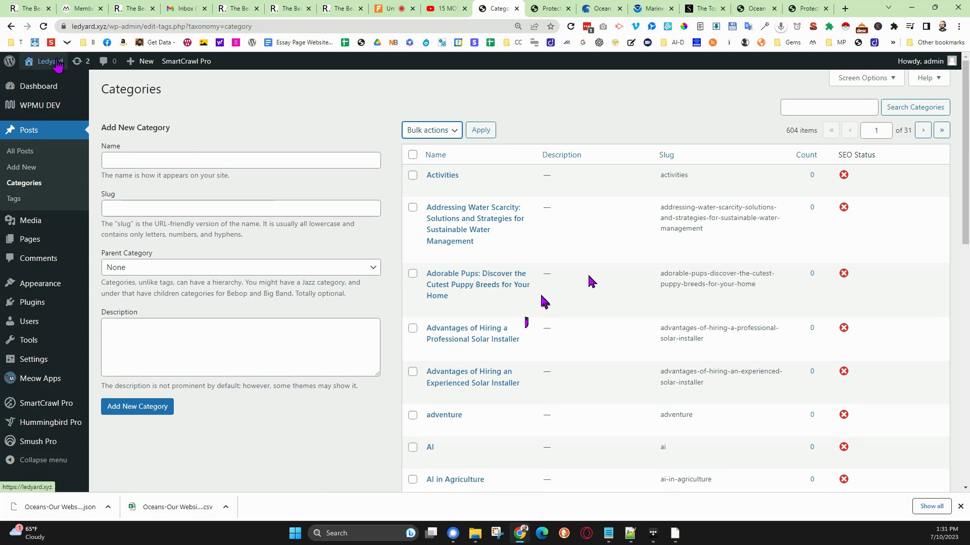
# - Visit the Ledyard site's front page and review the published ocean posts with their category labels and excerpts
pyautogui.click(51, 61)
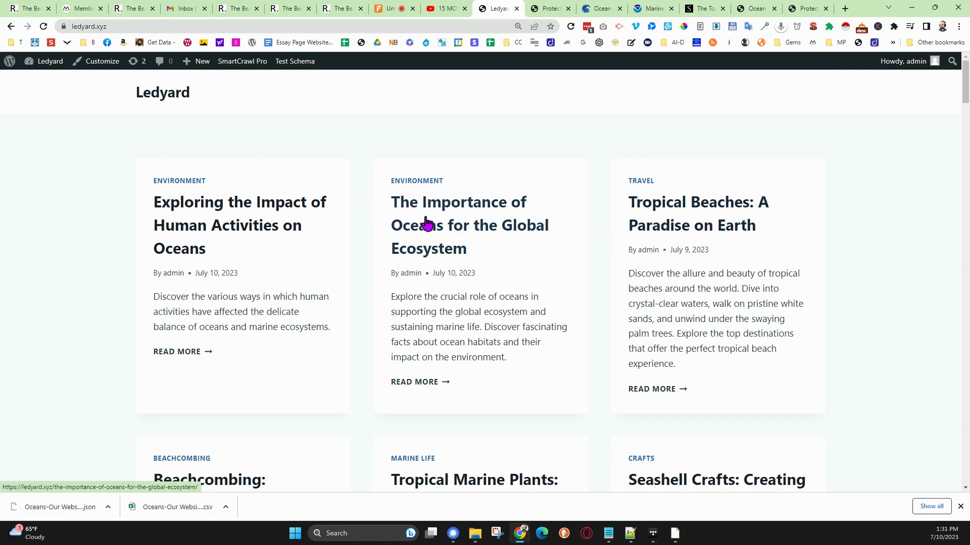
pyautogui.scroll(-4, 426, 225)
pyautogui.scroll(-20, 427, 226)
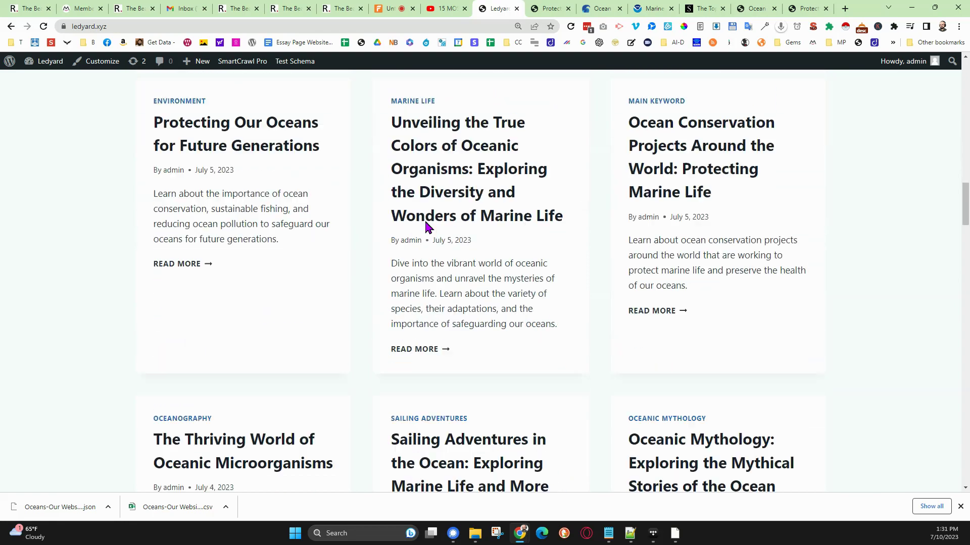
pyautogui.scroll(20, 426, 224)
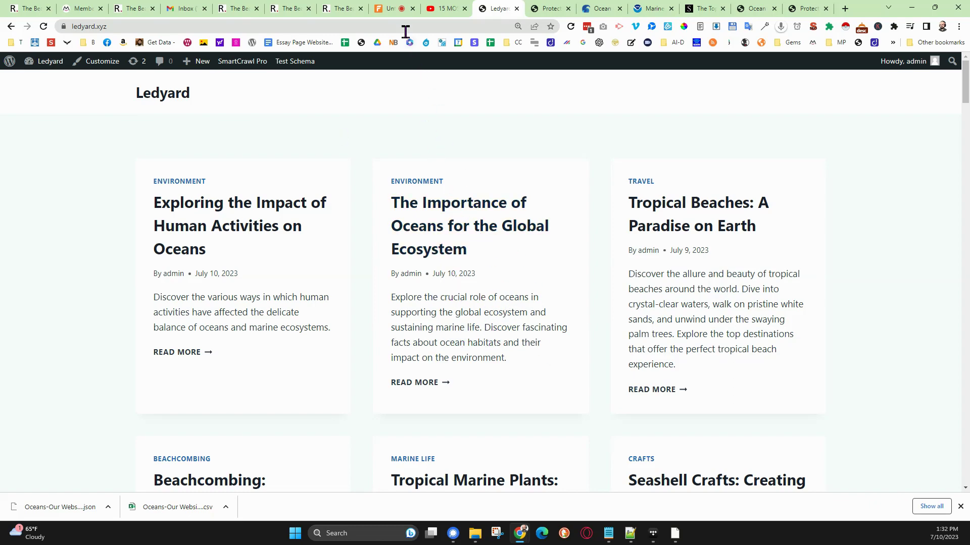
pyautogui.click(399, 10)
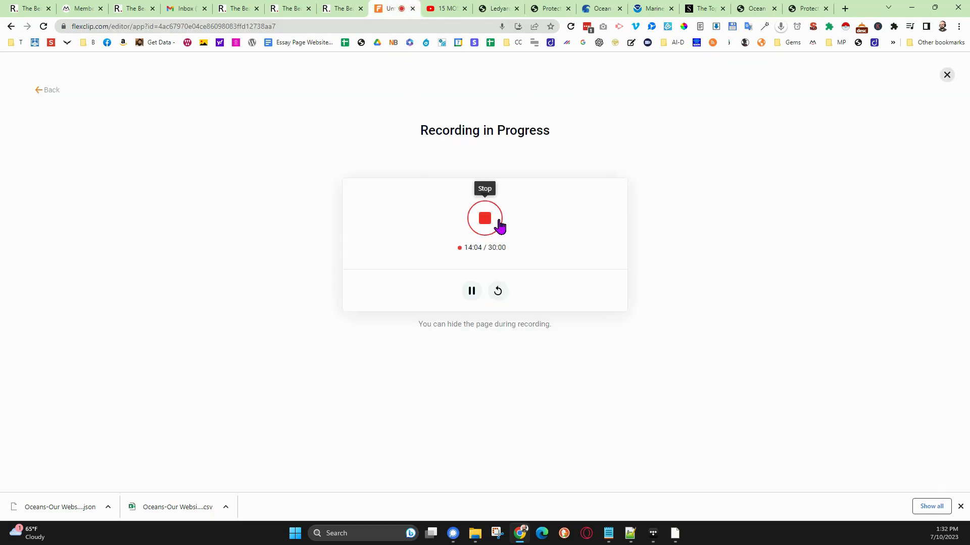